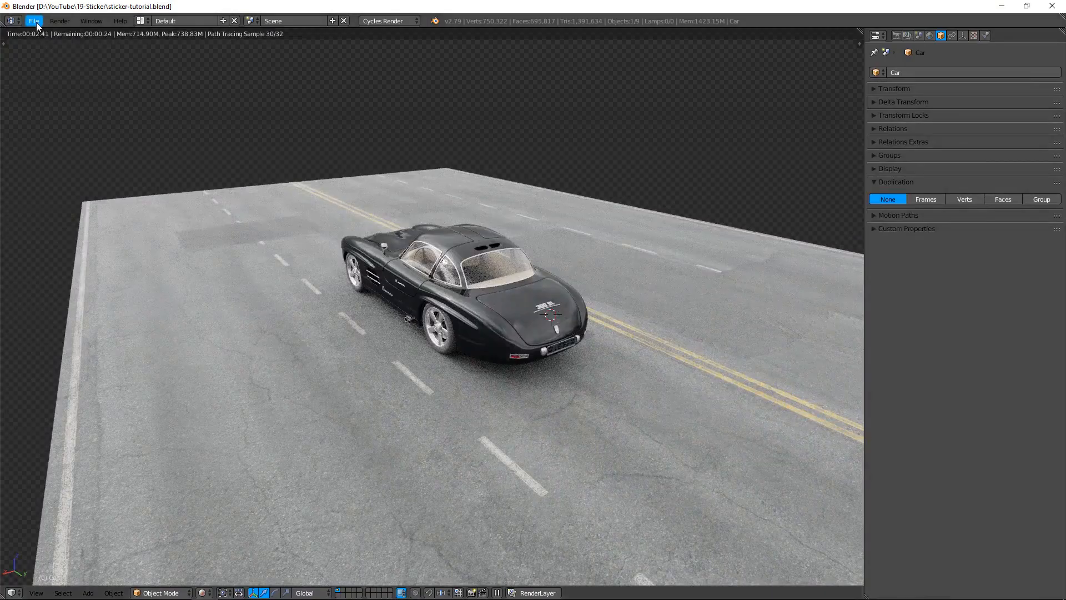
Search the add-ons in the user preferences for "image".
click(36, 23)
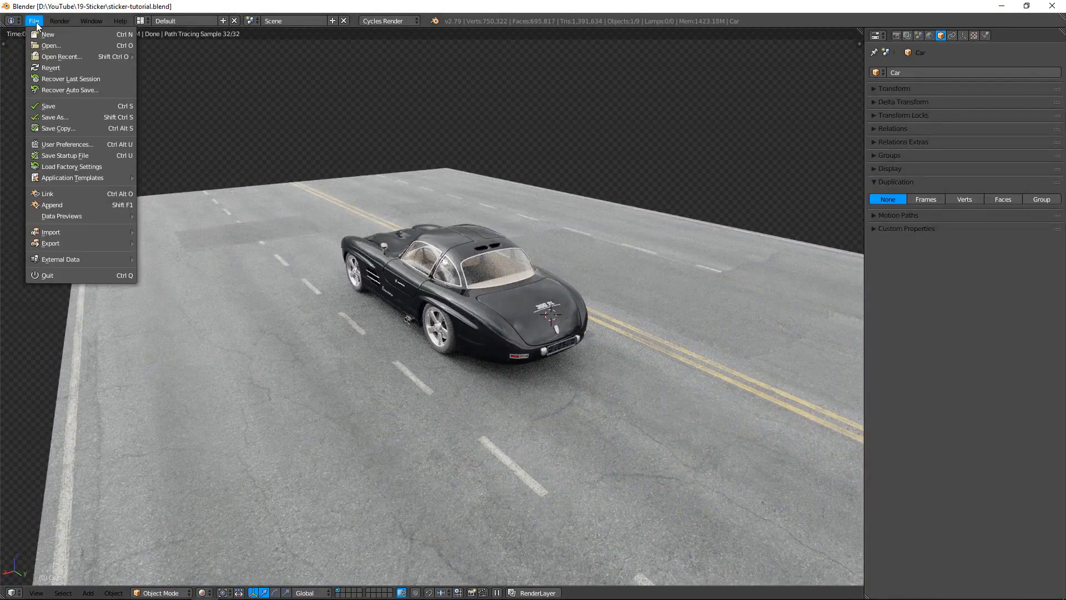
click(61, 145)
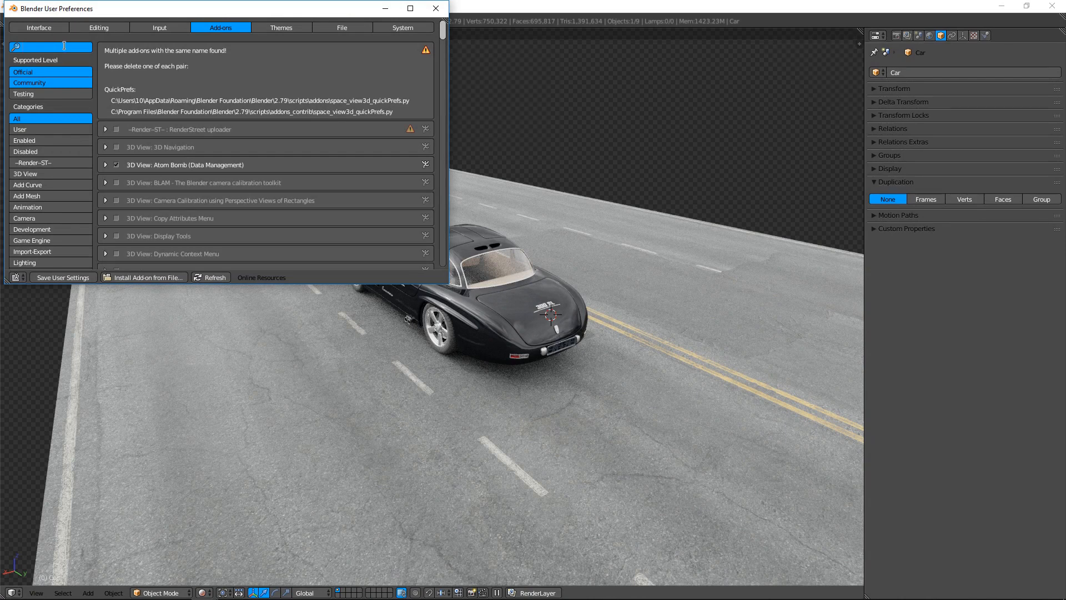
text(image)
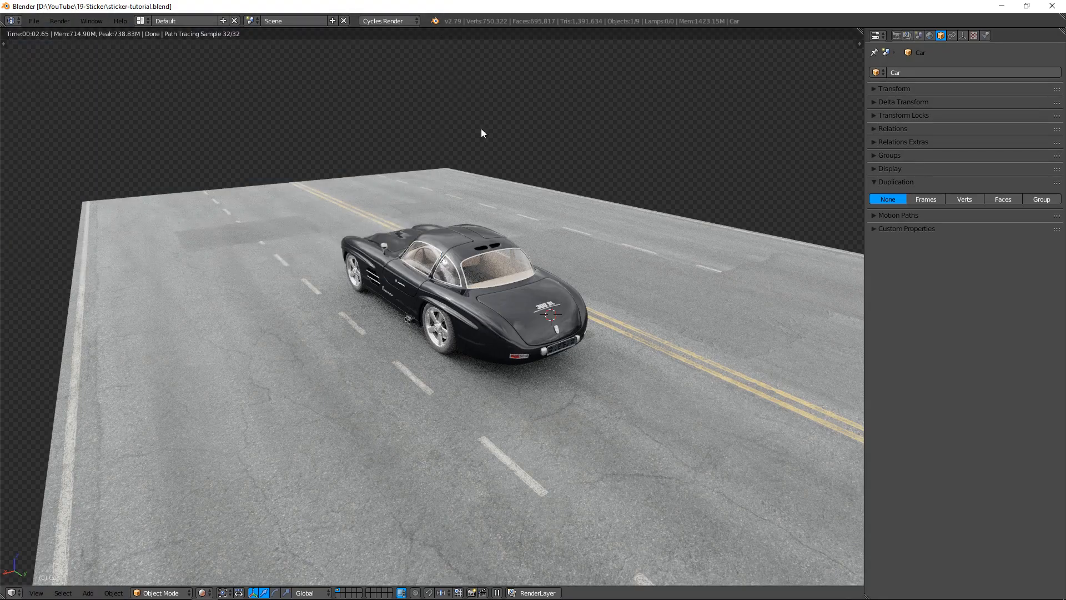
Switch the viewport to Material shading and import cgthoughts-sidebar-newsletter.png as an image plane.
key(shift+z)
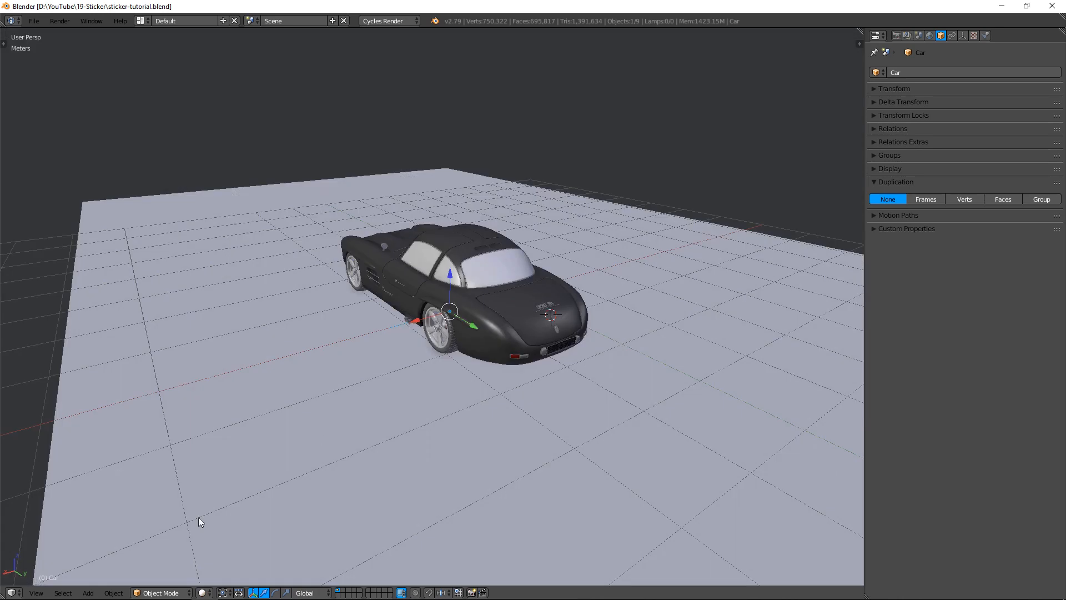
click(202, 593)
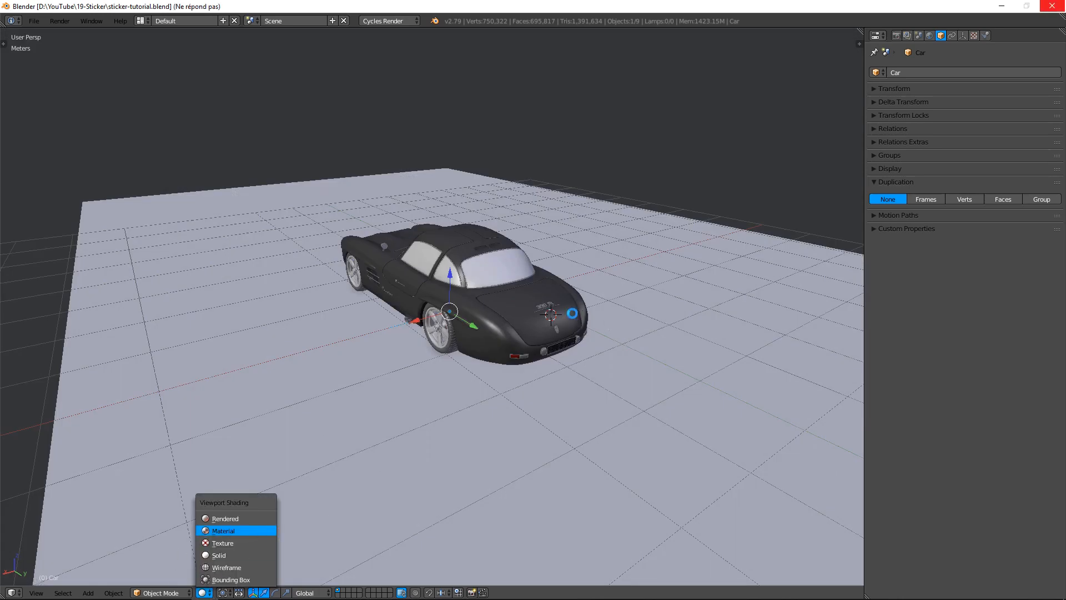
key(shift+a)
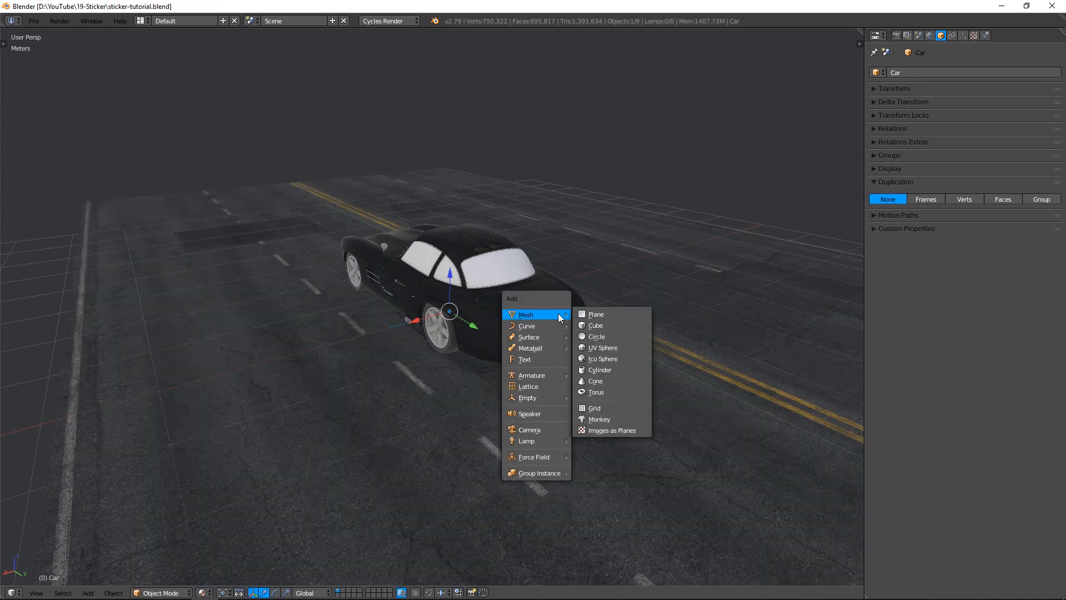
click(635, 429)
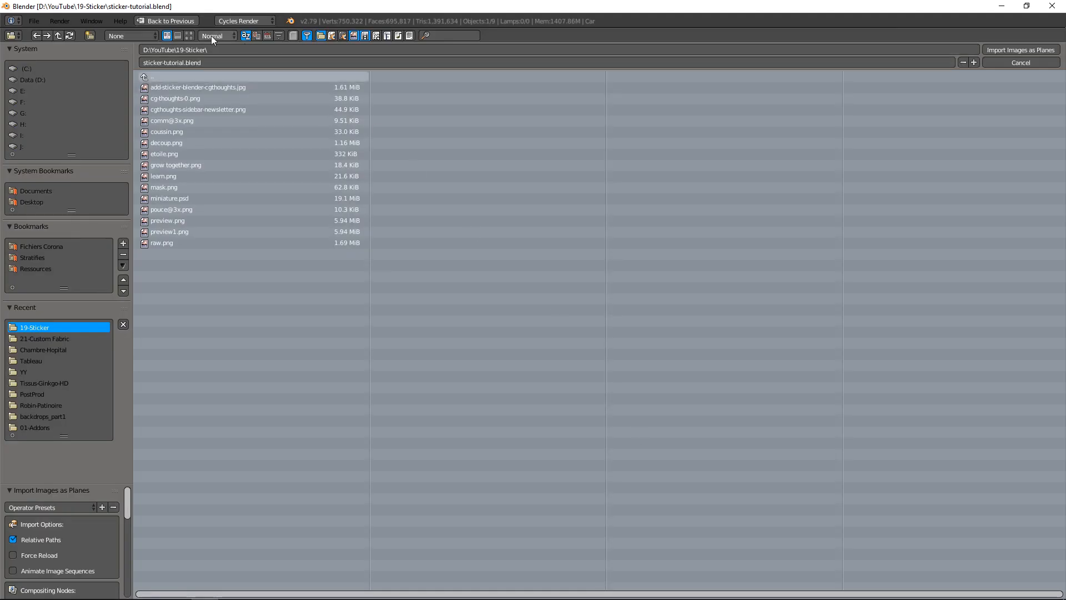
click(192, 35)
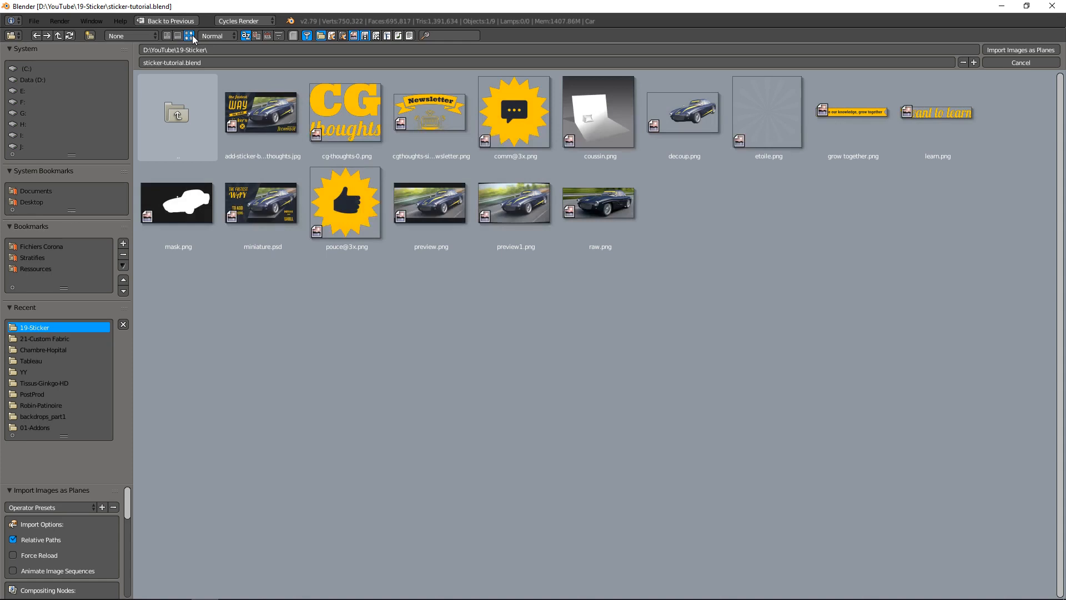
double_click(425, 111)
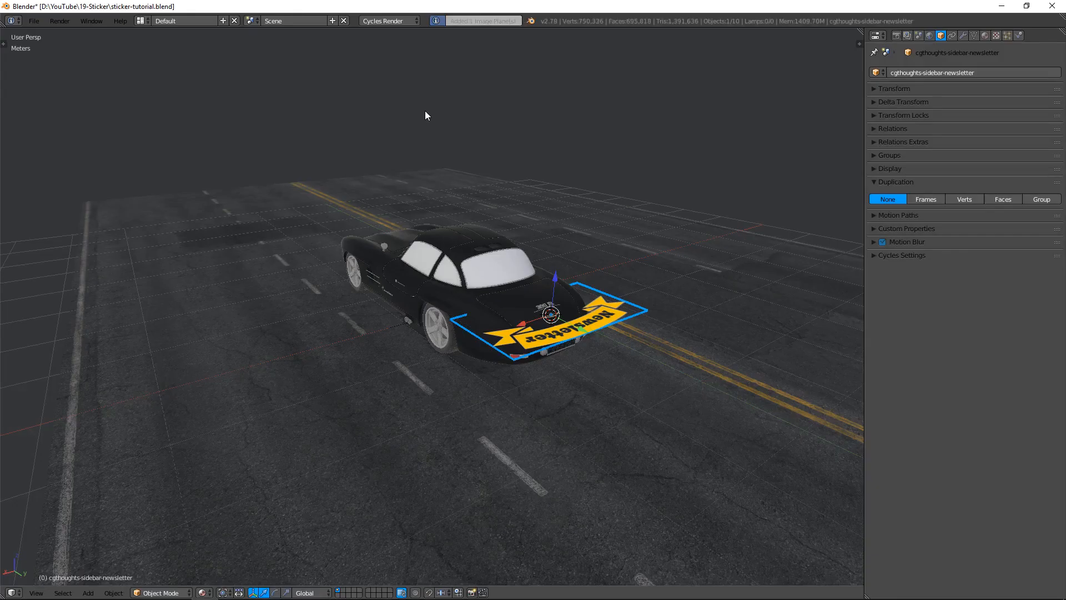
Rotate the newsletter plane 180° about the Z axis.
middle_drag(561, 272, 573, 324)
text(rz180)
key(Return)
Tilt the newsletter plane about the X axis to follow the slope of the car's trunk lid in orthographic view.
scroll(575, 320, up, 6)
scroll(588, 321, down, 12)
key(KP_5)
scroll(517, 311, up, 10)
middle_drag(447, 308, 373, 279)
scroll(373, 279, up, 2)
key(r)
key(x)
click(446, 265)
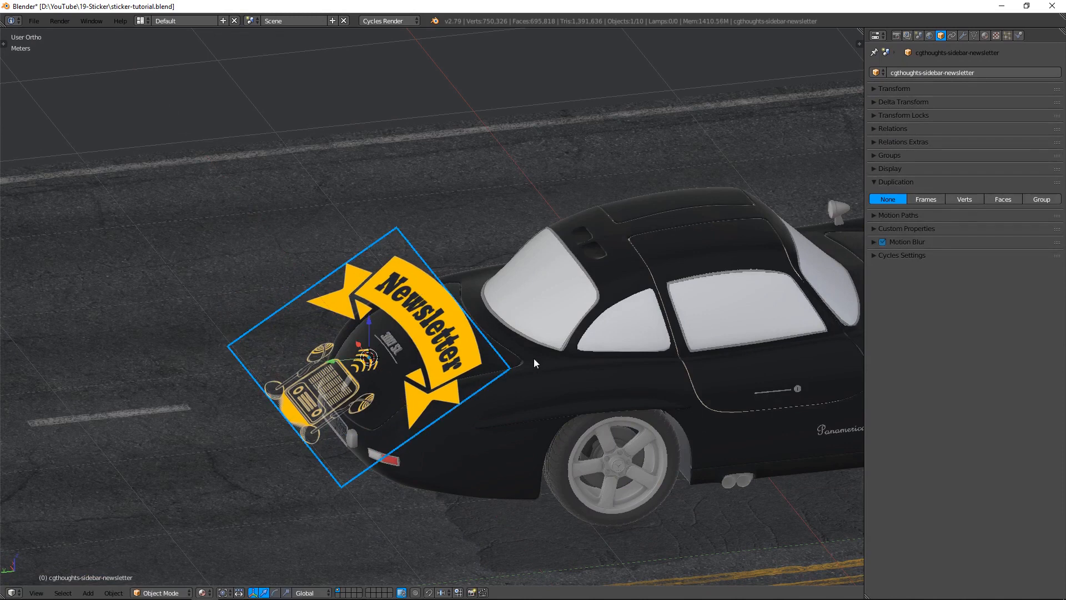
Scale the newsletter plane down to fit on the trunk lid between the 300 SL badge and the lock.
key(s)
click(393, 356)
scroll(437, 355, up, 3)
key(KP_3)
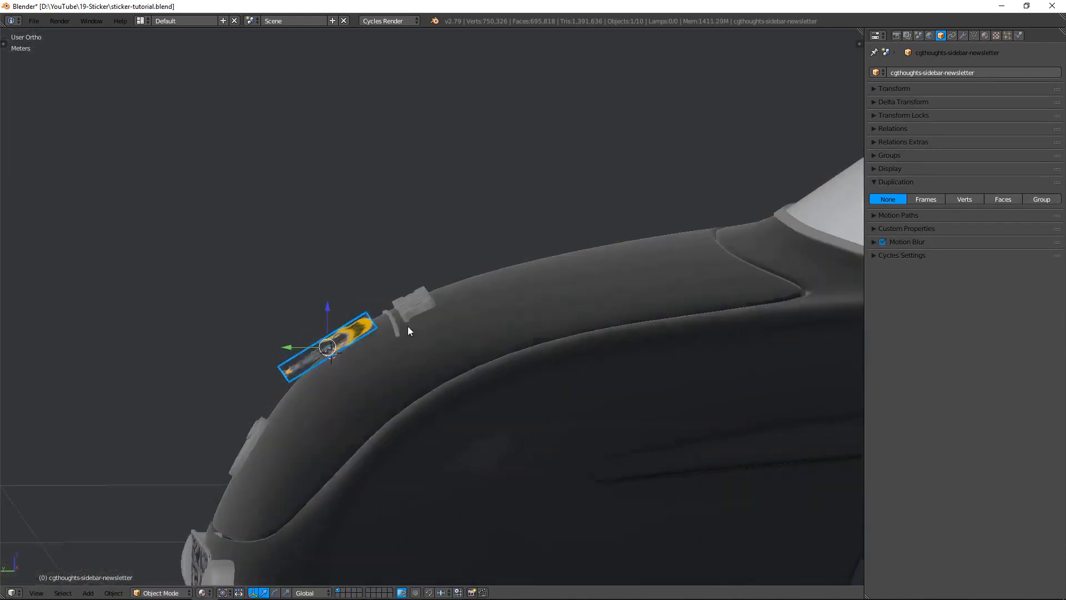
scroll(408, 325, up, 2)
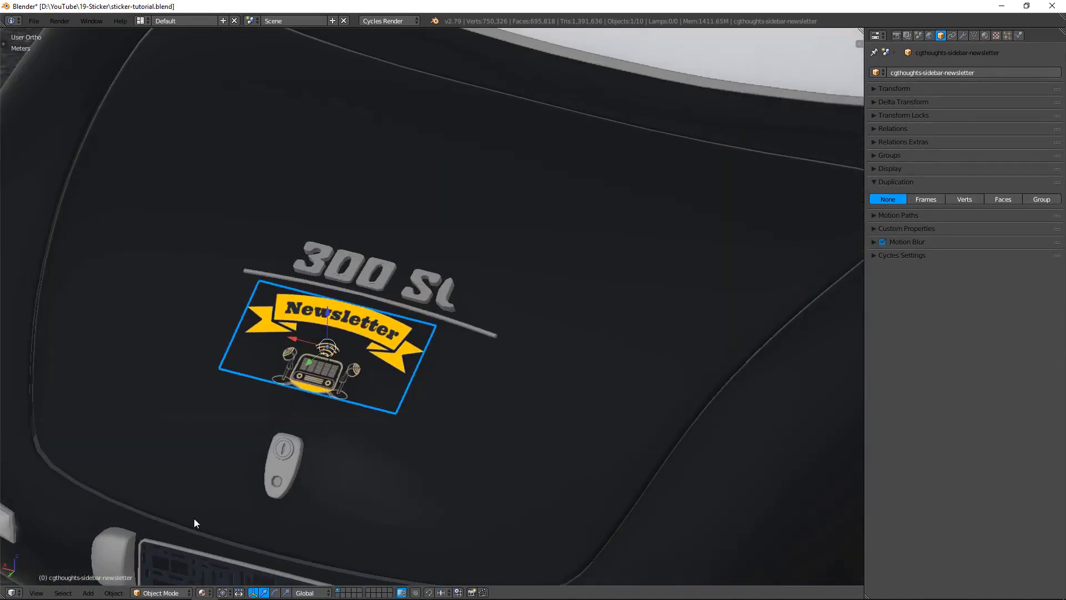
Subdivide the newsletter plane's mesh with 10 cuts and return to Object Mode.
click(183, 593)
click(161, 567)
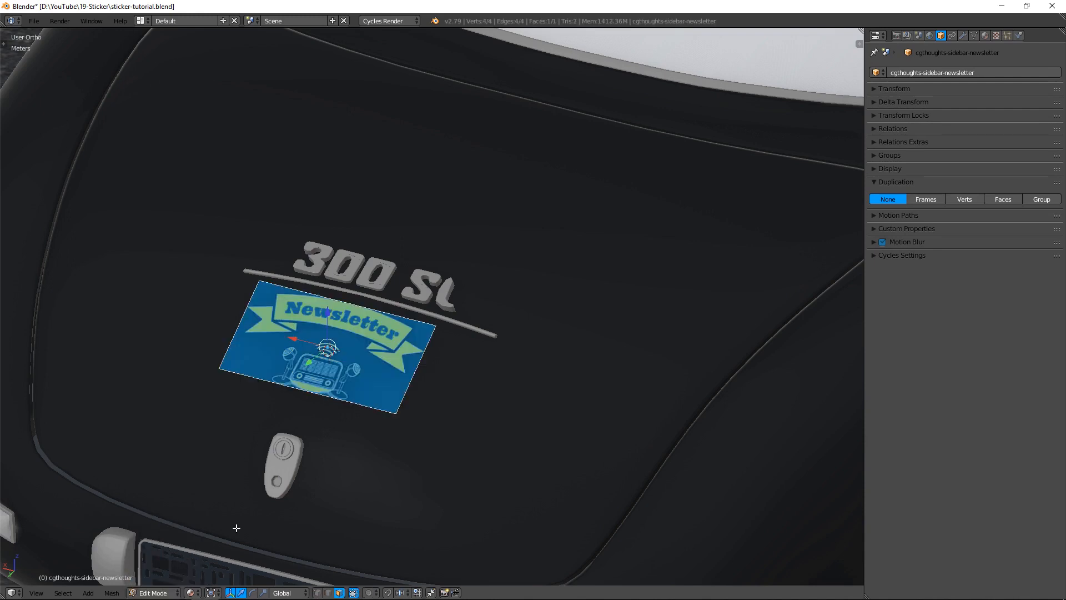
key(w)
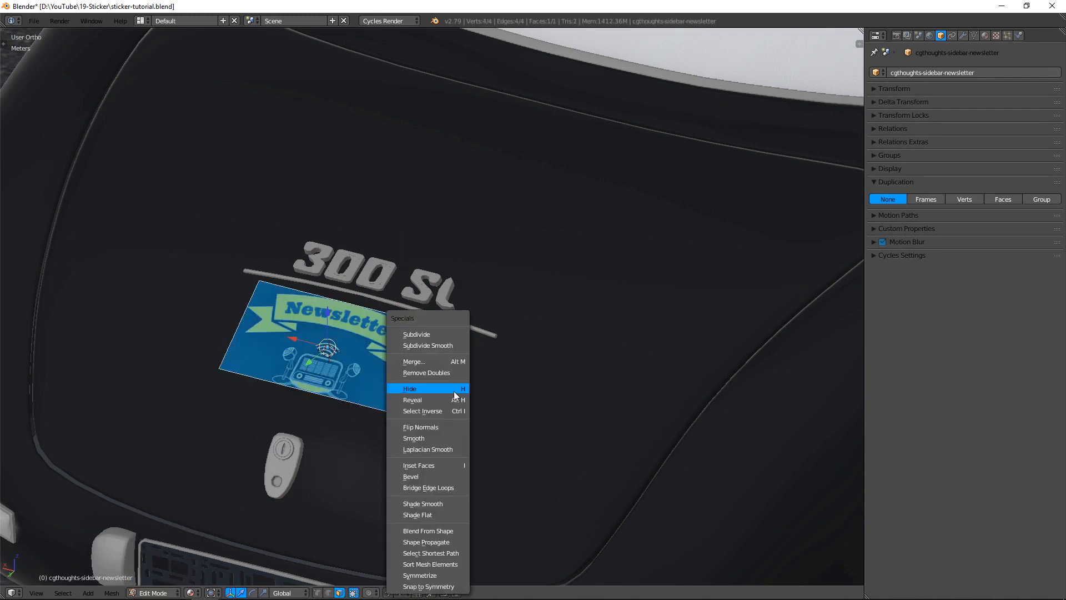
click(450, 333)
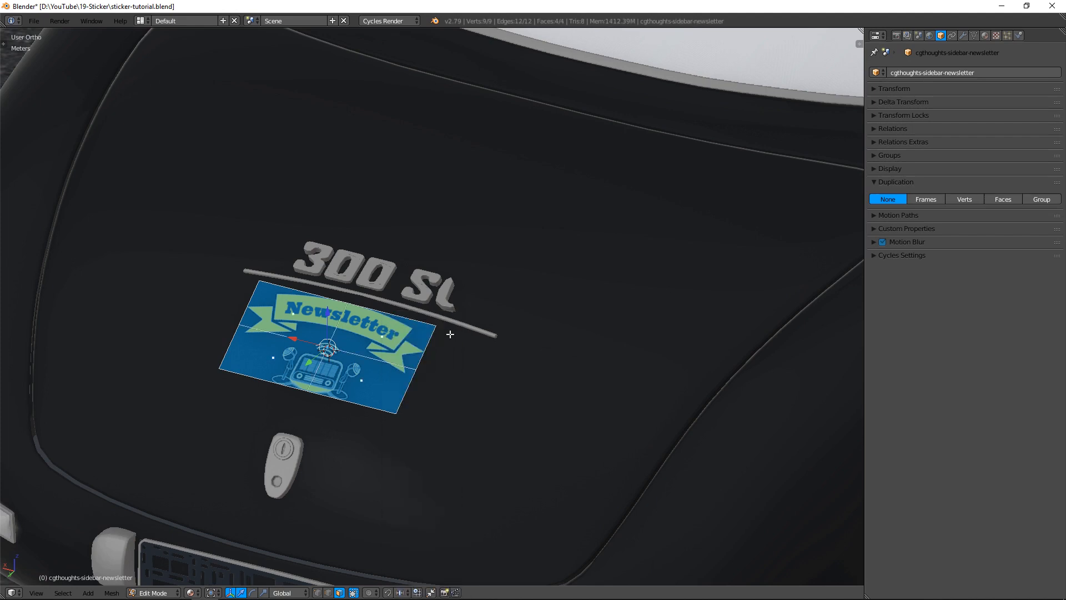
key(F6)
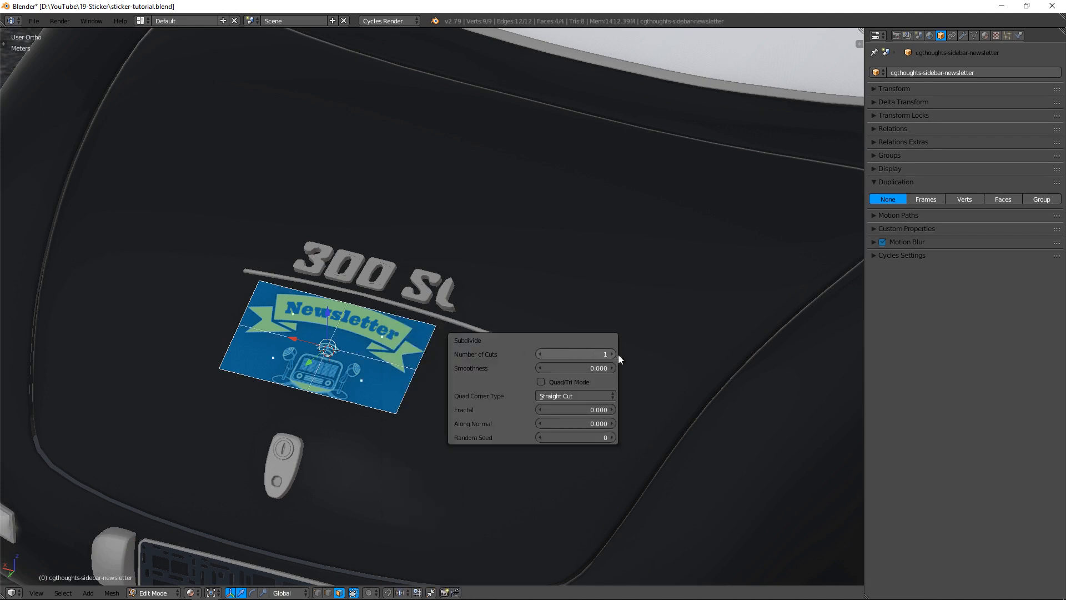
drag(575, 355, 628, 354)
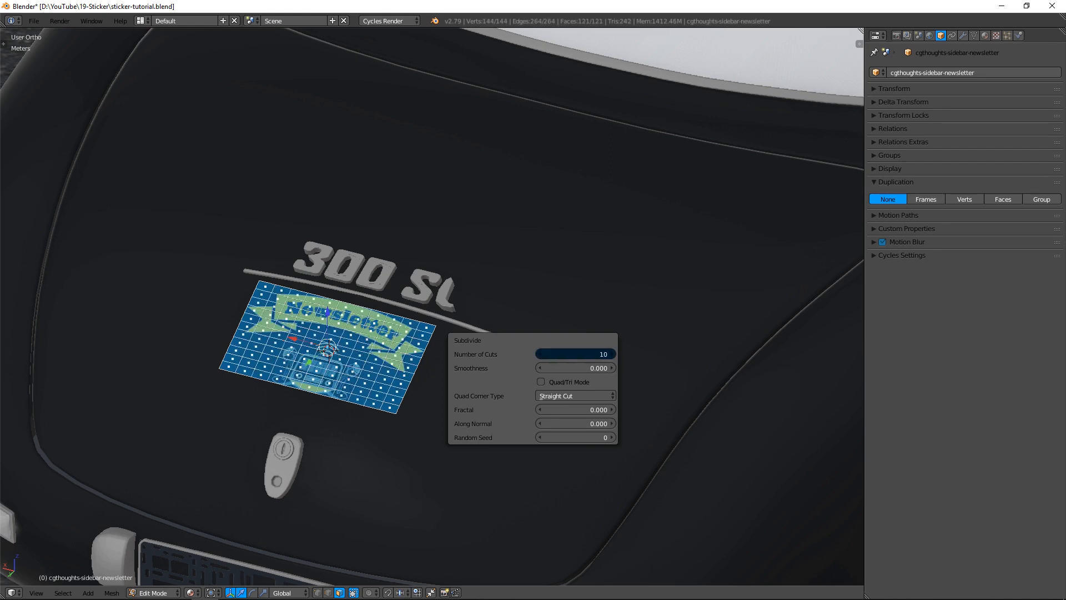
key(Tab)
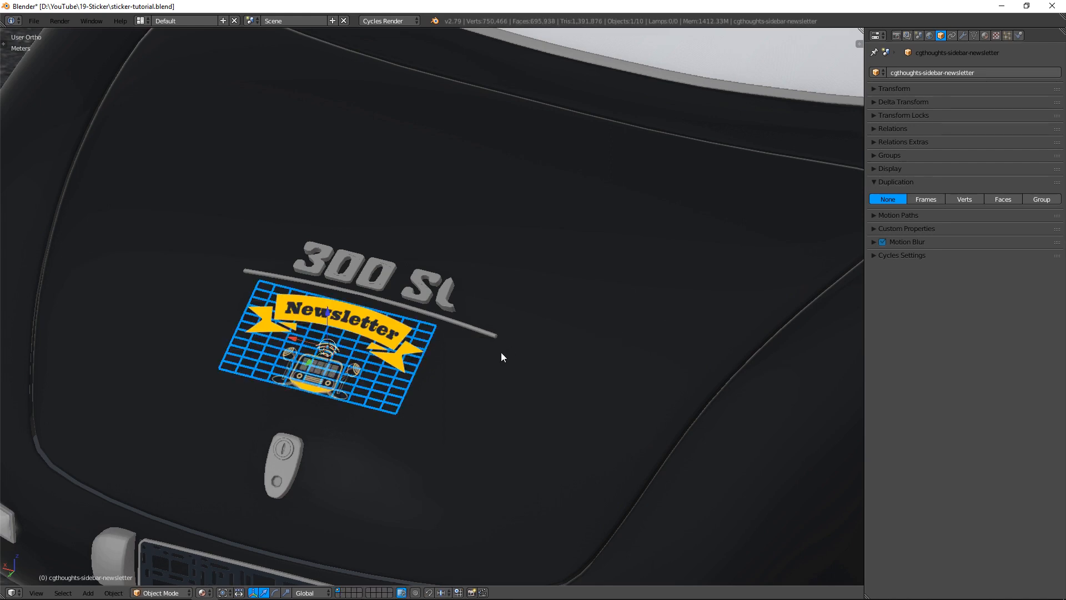
Add a Subdivision Surface modifier of the Simple type to the newsletter plane.
middle_drag(380, 349, 311, 331)
scroll(311, 331, up, 4)
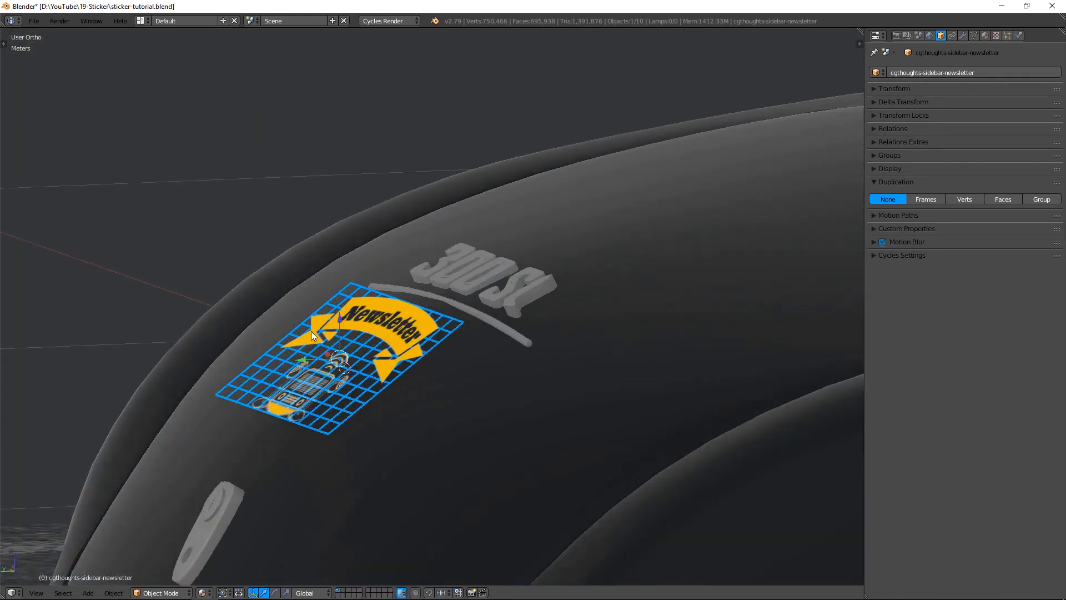
click(963, 35)
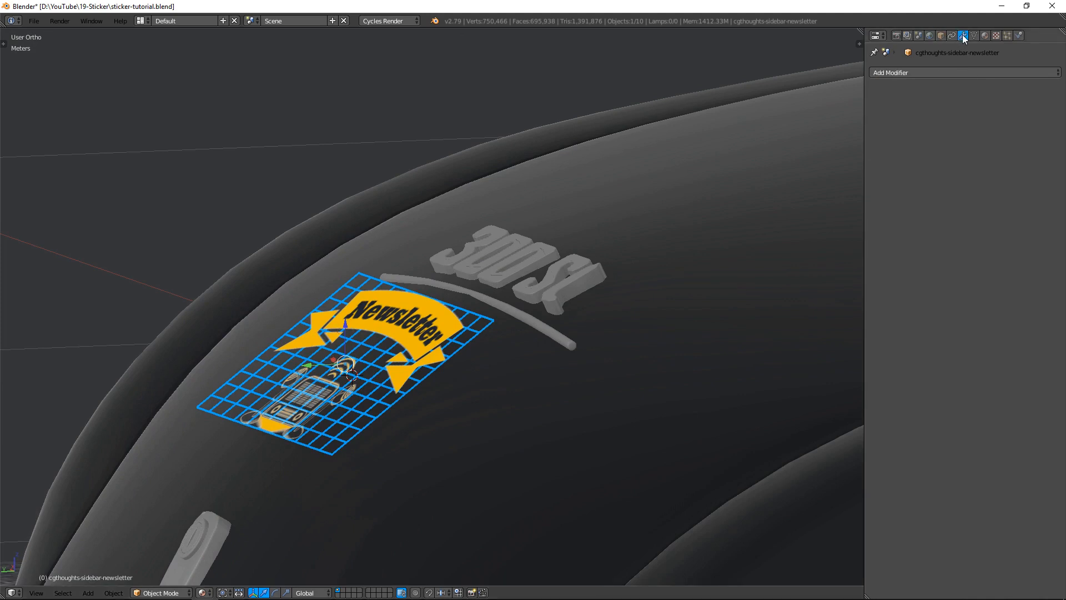
click(942, 72)
click(868, 255)
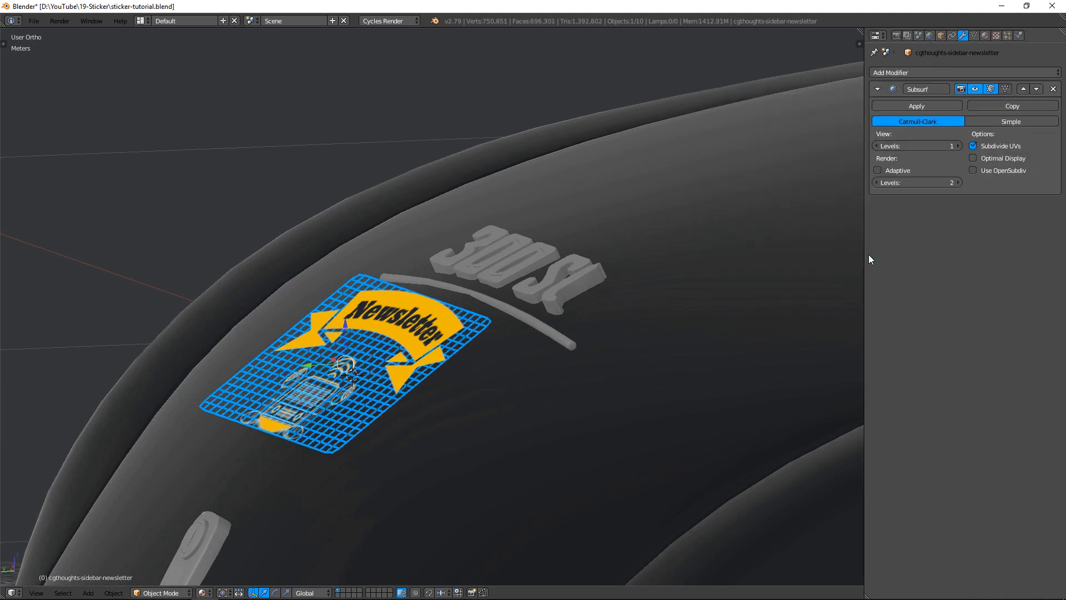
click(1037, 121)
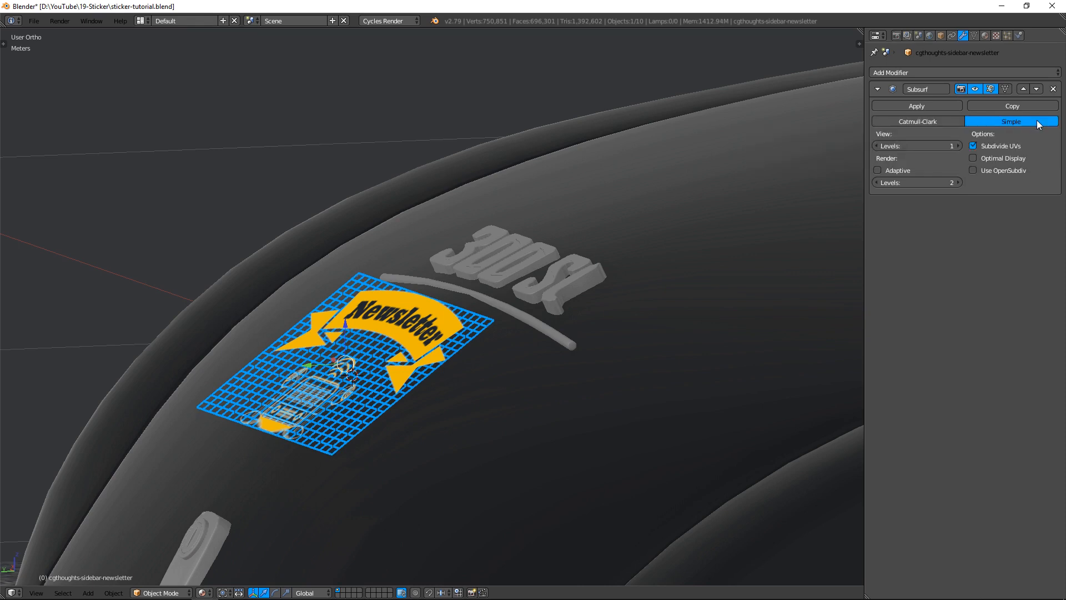
click(877, 89)
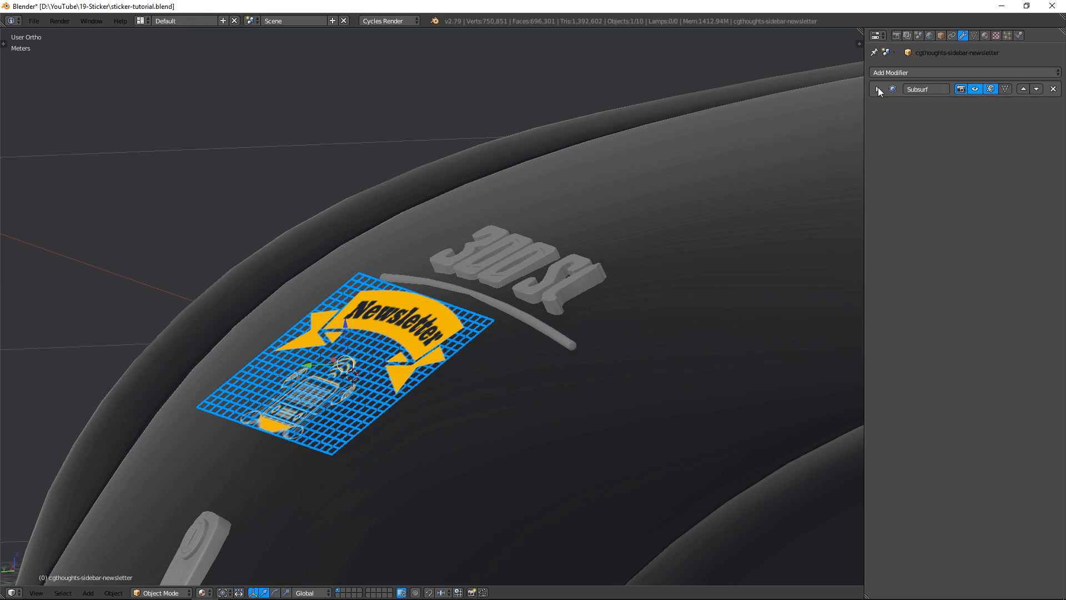
Add a Shrinkwrap modifier in Project mode to the newsletter plane, with Car_Exterior as its target.
click(933, 73)
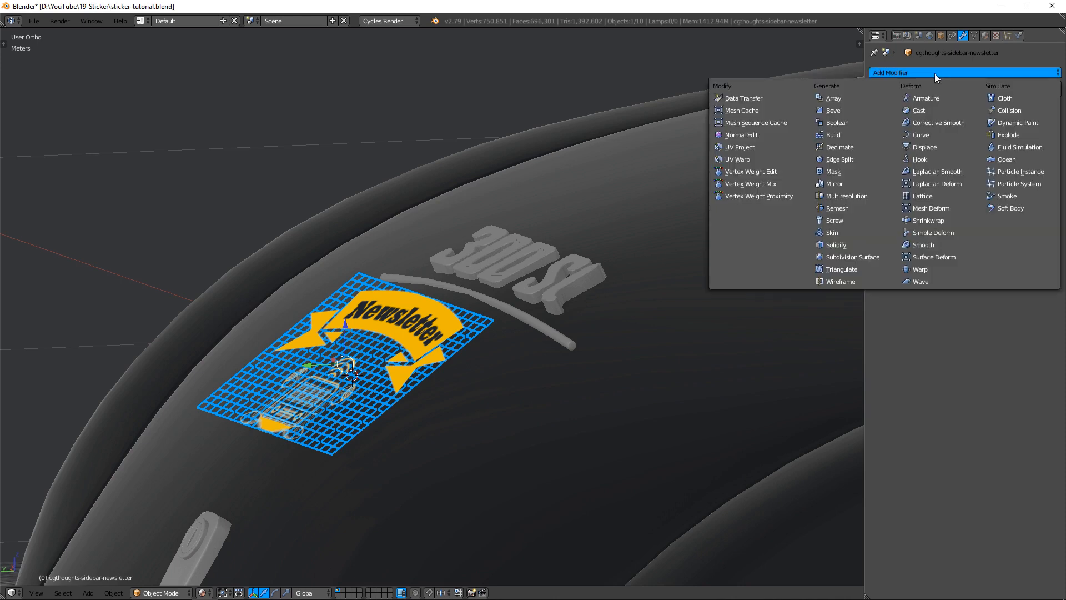
click(943, 220)
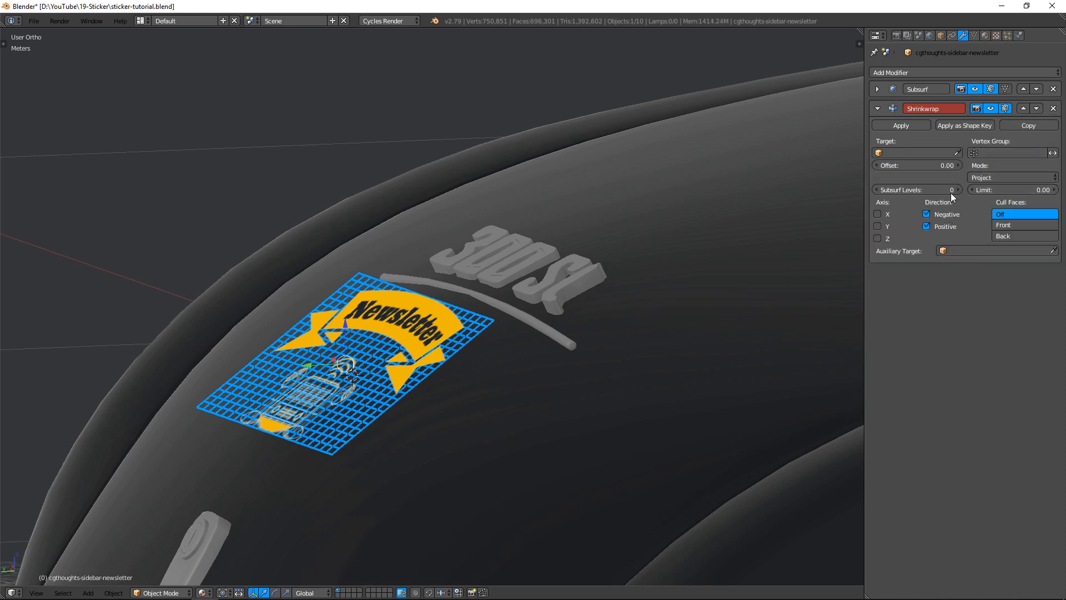
click(960, 150)
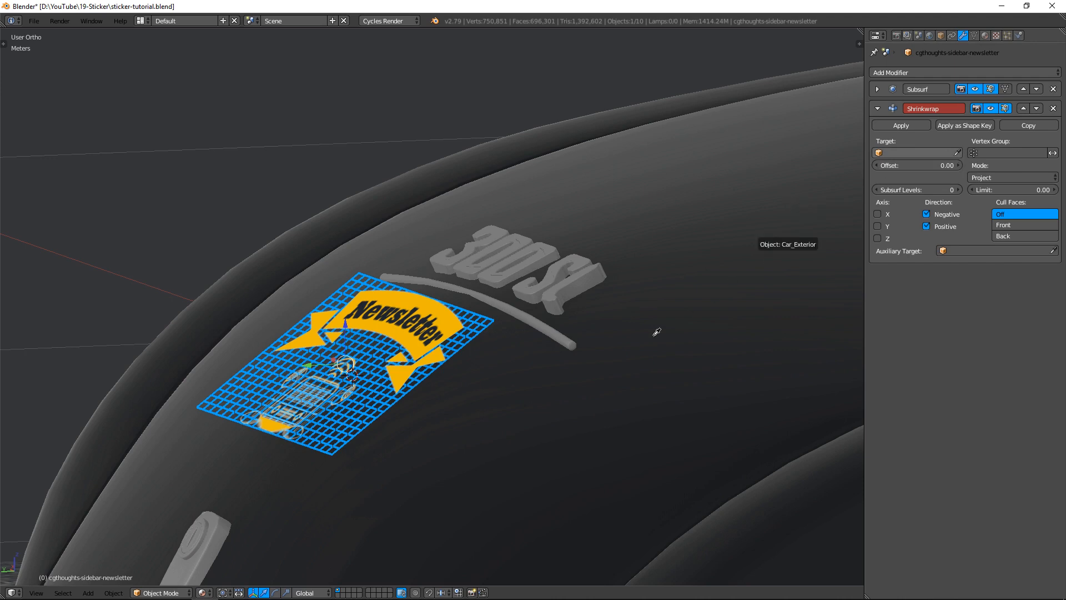
click(493, 388)
Set the Shrinkwrap modifier's offset to 0.005.
middle_drag(375, 363, 409, 373)
click(913, 163)
text(0.005)
key(Return)
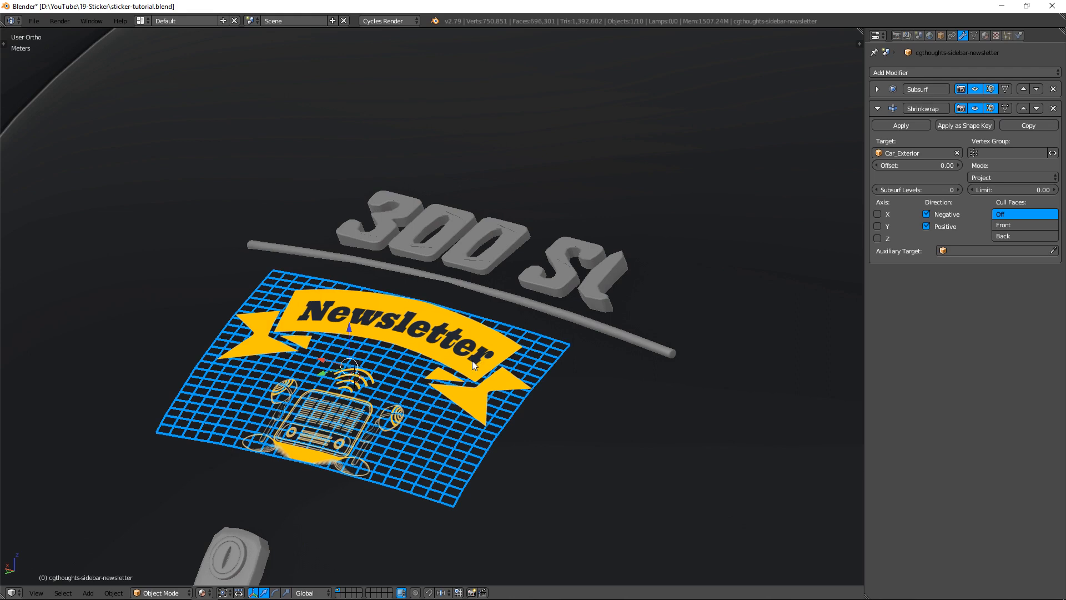
Preview the newsletter sticker in Rendered shading and inspect its edges up close.
key(shift+z)
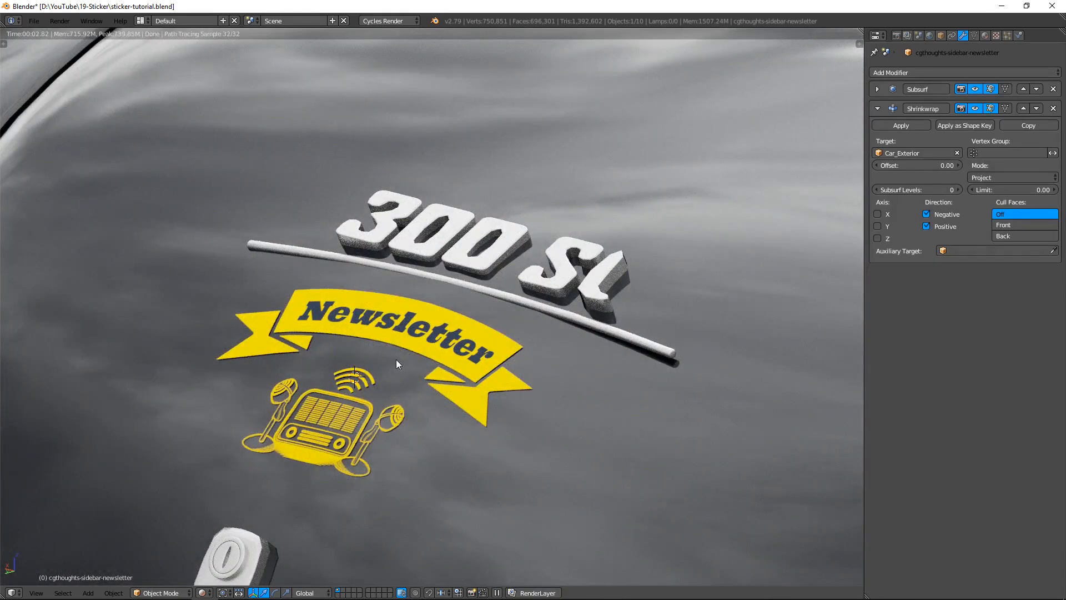
scroll(478, 376, up, 5)
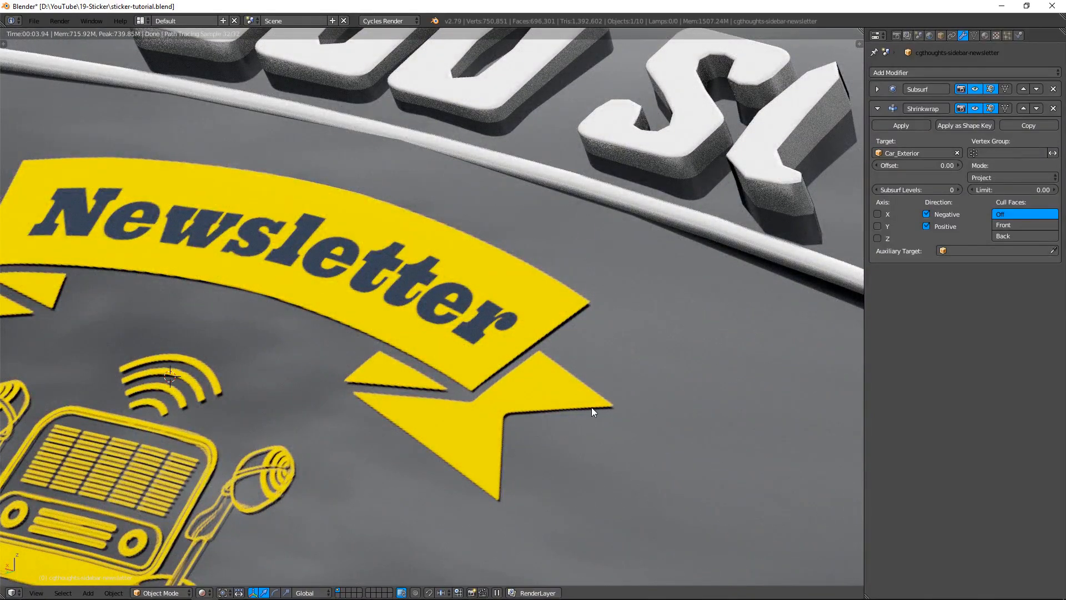
scroll(591, 407, down, 5)
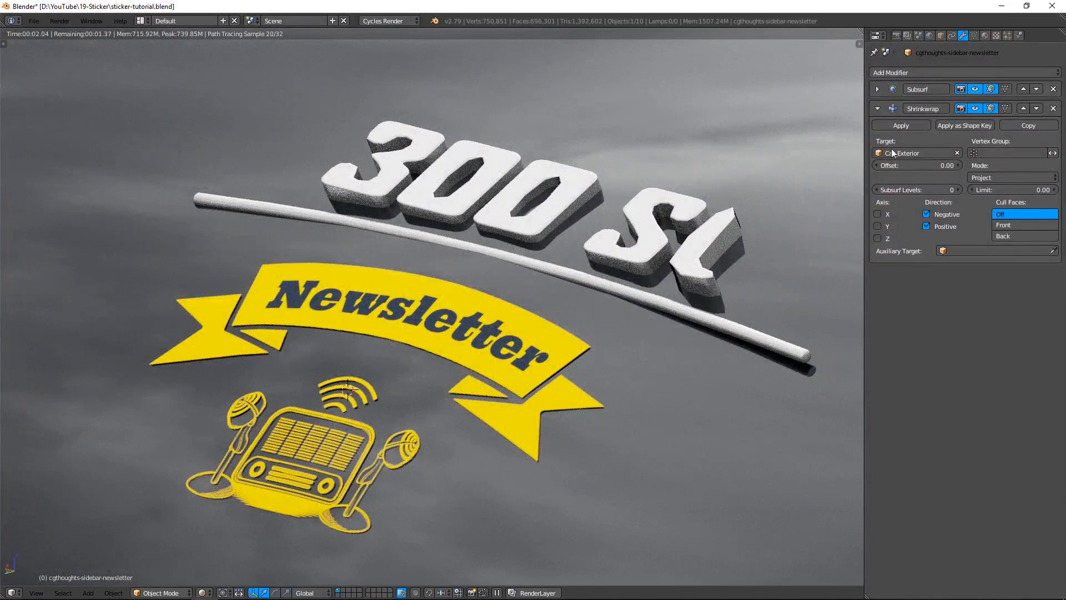
Disable Diffuse, Glossy, Transmission, Volume Scatter and Shadow ray visibility for the newsletter plane, leaving only Camera enabled.
click(940, 37)
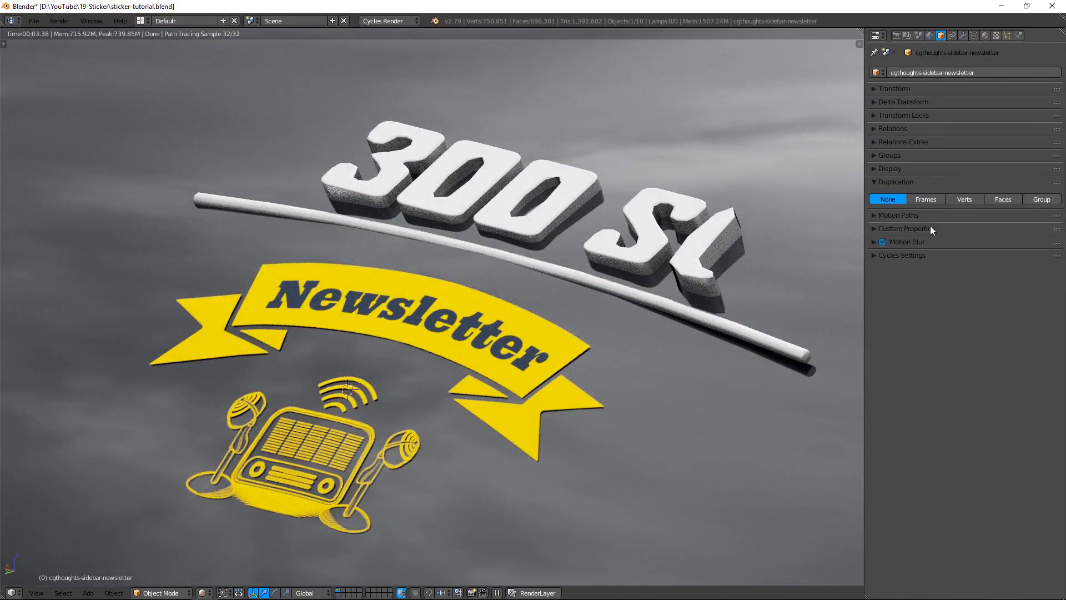
click(911, 257)
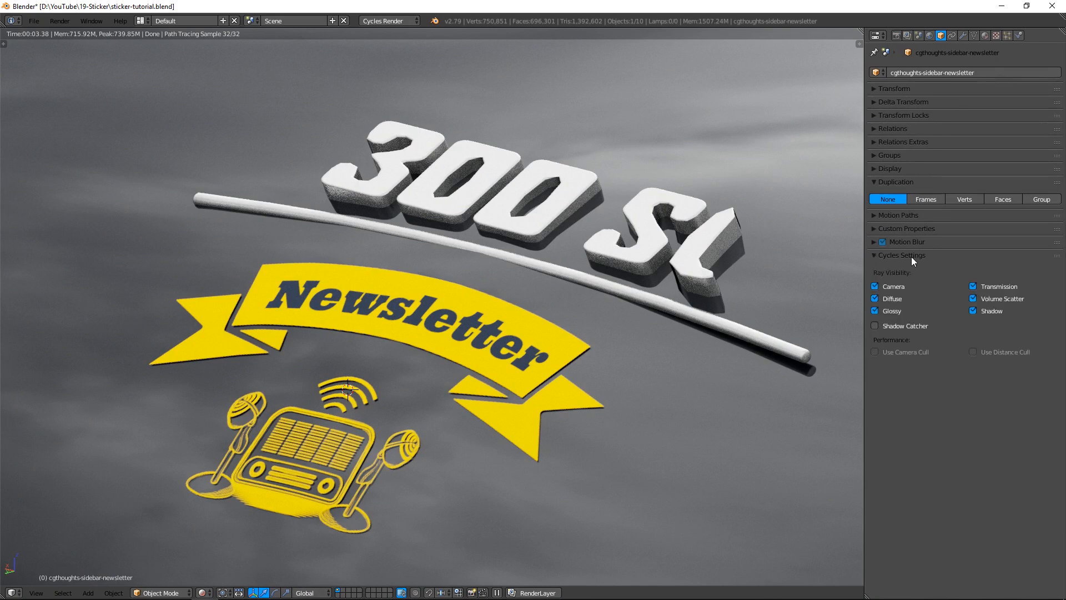
click(896, 300)
click(897, 311)
click(971, 311)
click(984, 300)
click(986, 287)
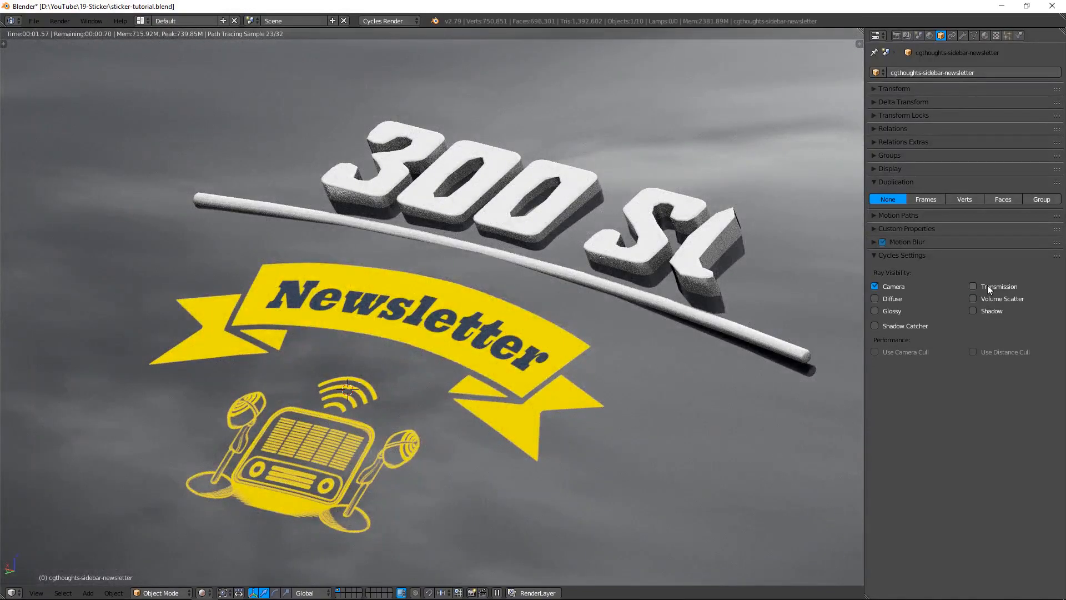
Split the 3D viewport into two areas stacked one above the other, with the car's trunk in view.
middle_drag(500, 405, 582, 380)
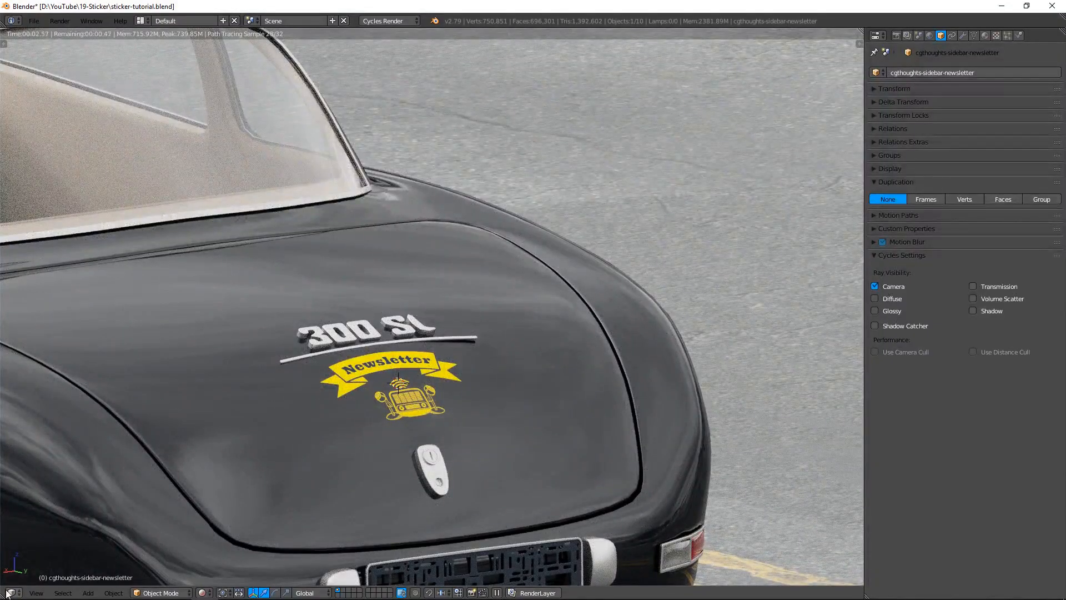
mouse_move(3, 594)
mouse_down()
mouse_move(55, 409)
mouse_move(95, 327)
mouse_up()
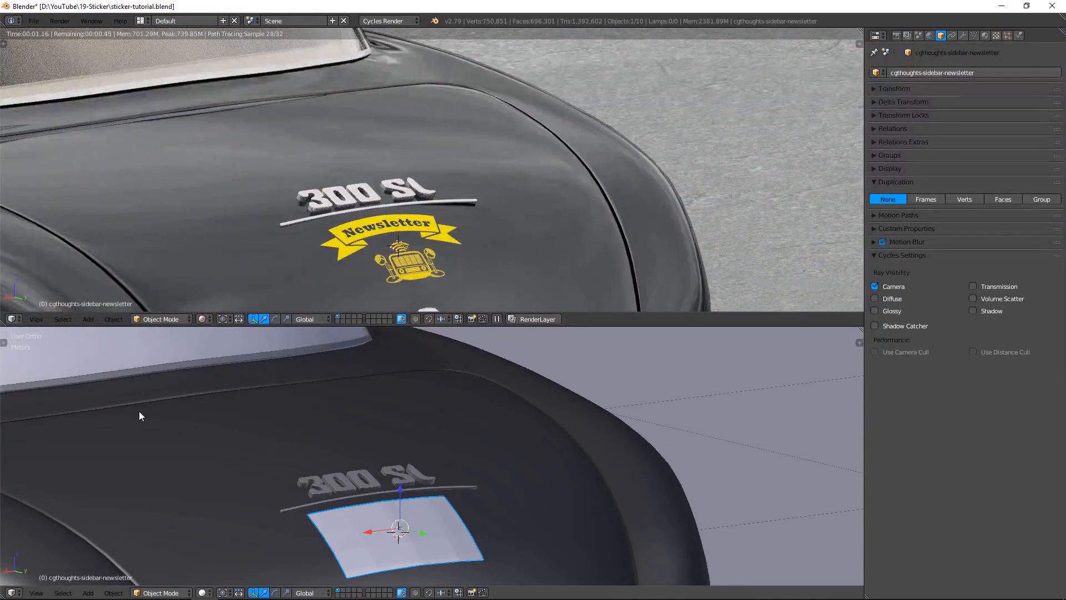
Open the Node Editor in the lower area and copy the Car-Paint node group from the Car_Exterior material into the newsletter sticker's material.
click(12, 593)
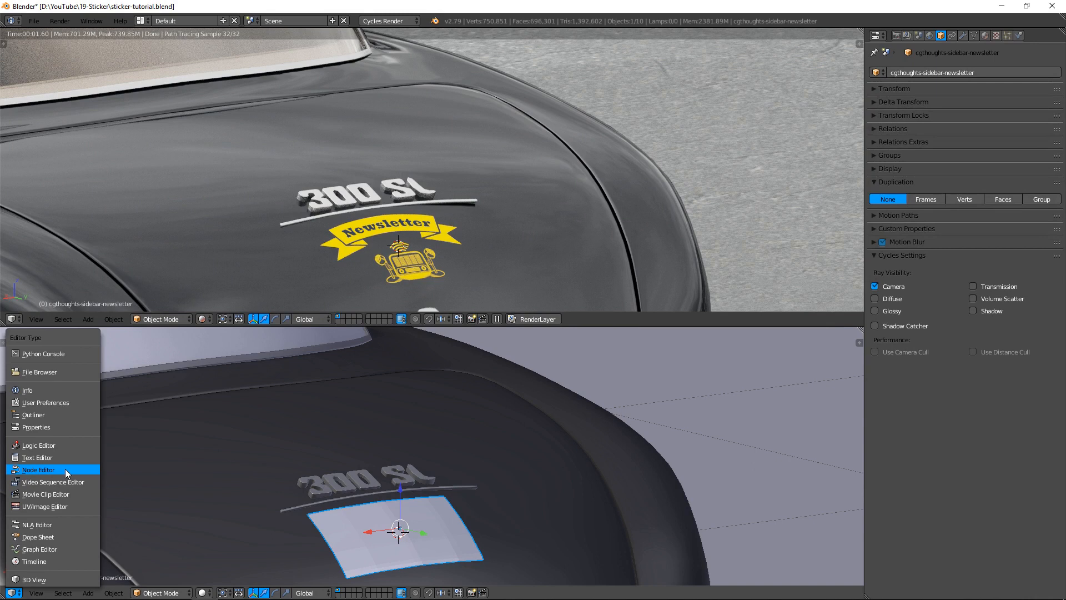
click(65, 469)
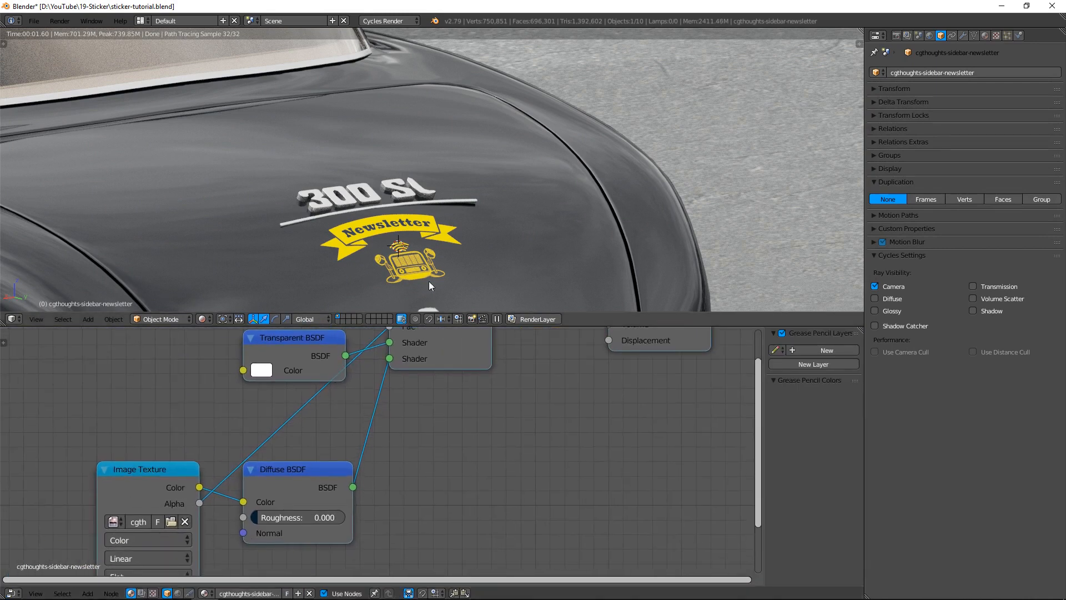
right_click(552, 212)
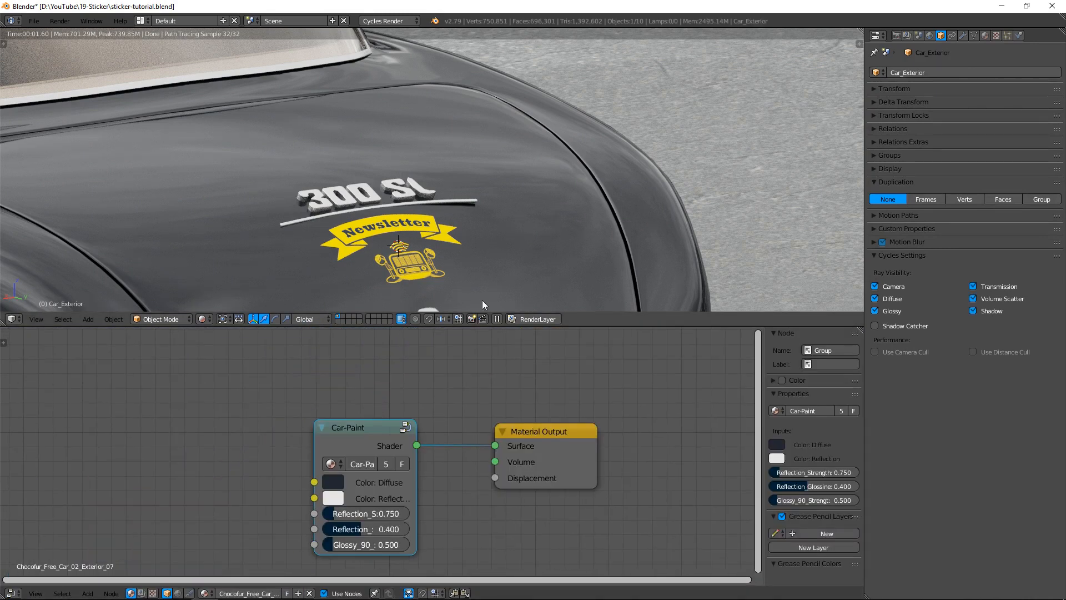
right_click(339, 232)
mouse_move(354, 344)
middle_down()
mouse_move(435, 402)
mouse_move(457, 403)
middle_up()
scroll(456, 403, down, 5)
drag(478, 383, 510, 384)
key(ctrl+v)
mouse_move(462, 431)
mouse_down()
mouse_move(501, 426)
mouse_move(521, 449)
mouse_up()
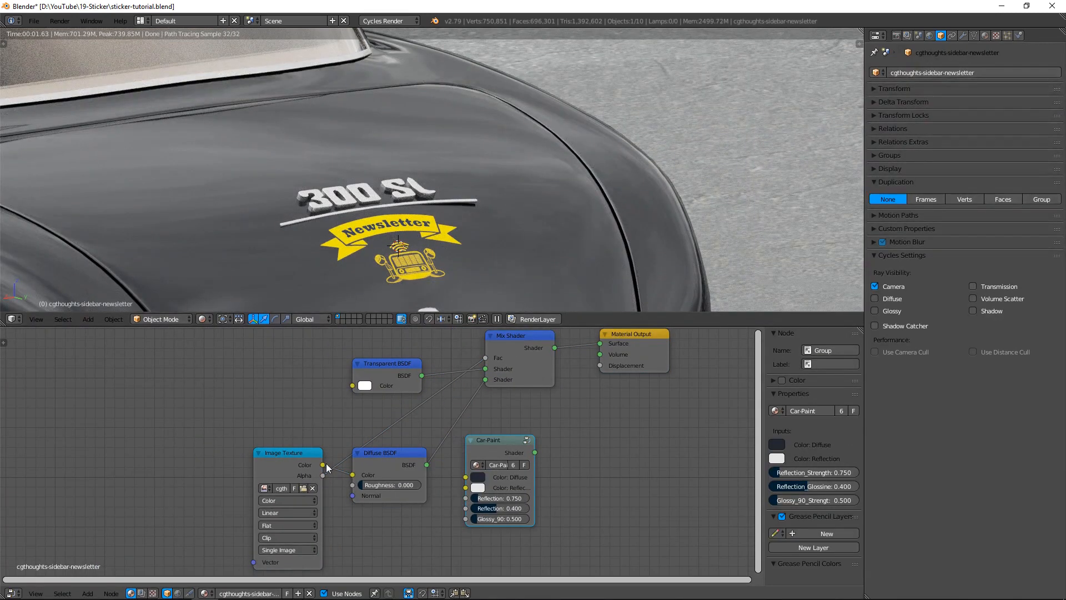
Replace the Diffuse BSDF with the Car-Paint group, linking the image color to Color: Diffuse and its Shader output to the Mix Shader.
click(362, 459)
key(x)
drag(323, 465, 467, 478)
drag(494, 444, 401, 451)
drag(443, 461, 486, 379)
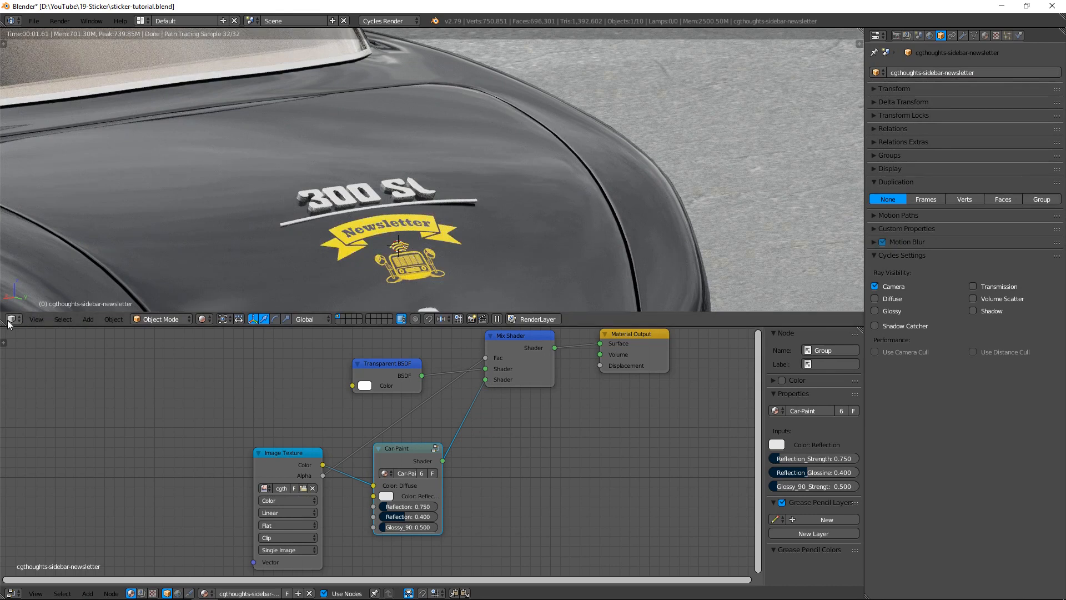
Maximize the 3D view and inspect the rendered newsletter sticker on the trunk from different angles.
key(shift+space)
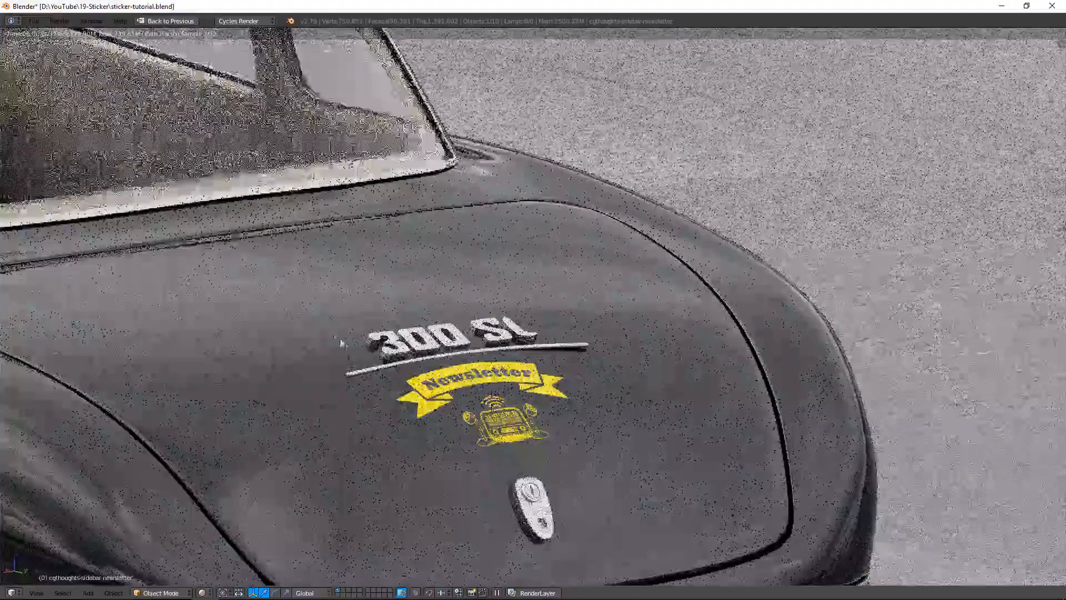
middle_drag(394, 370, 488, 426)
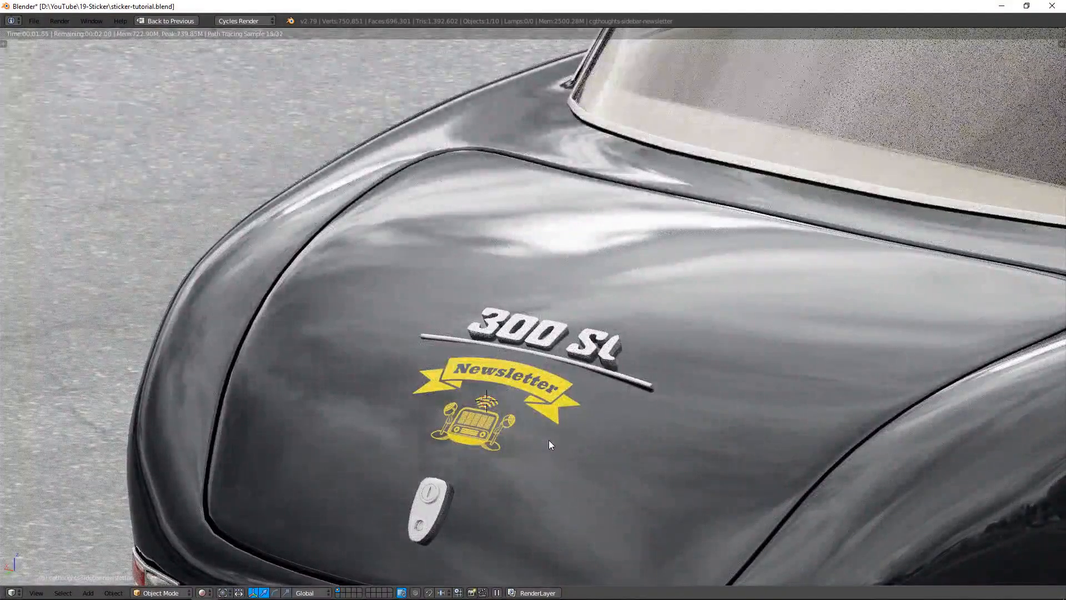
key(shift+z)
Place the 3D cursor on the front end of the car's hood.
middle_drag(418, 357, 624, 375)
scroll(624, 375, down, 10)
shift+middle_drag(406, 411, 535, 364)
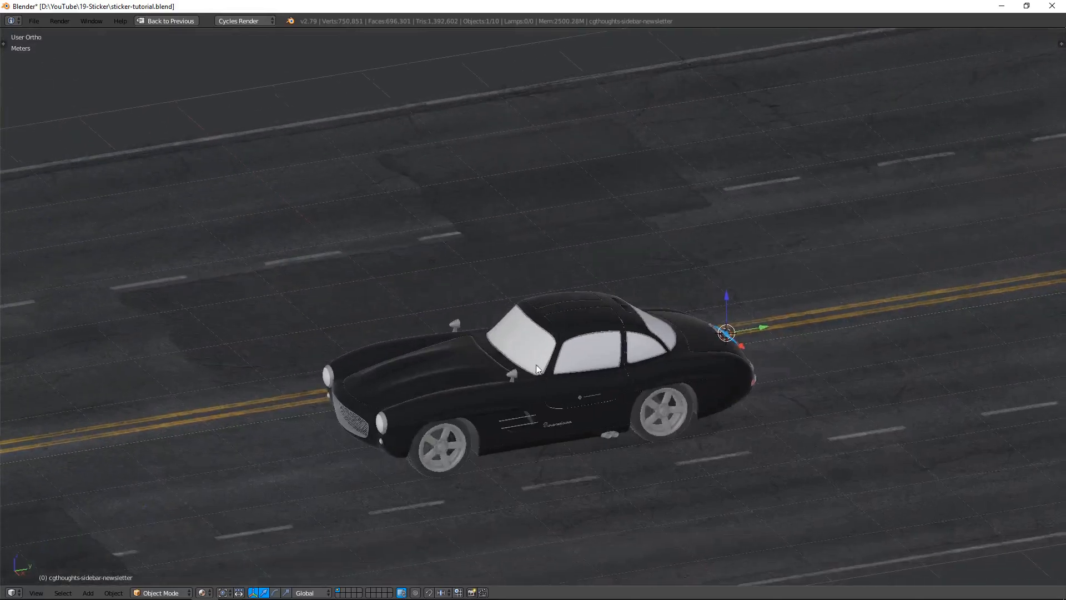
scroll(345, 397, up, 3)
scroll(387, 386, up, 2)
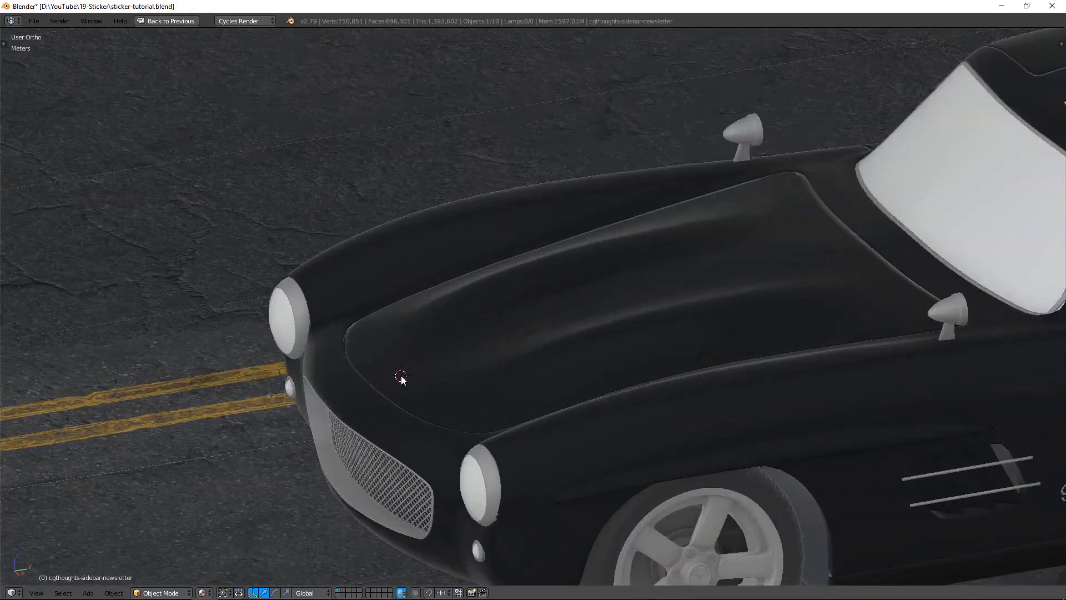
scroll(402, 375, up, 6)
scroll(447, 401, down, 5)
shift+middle_drag(642, 420, 515, 233)
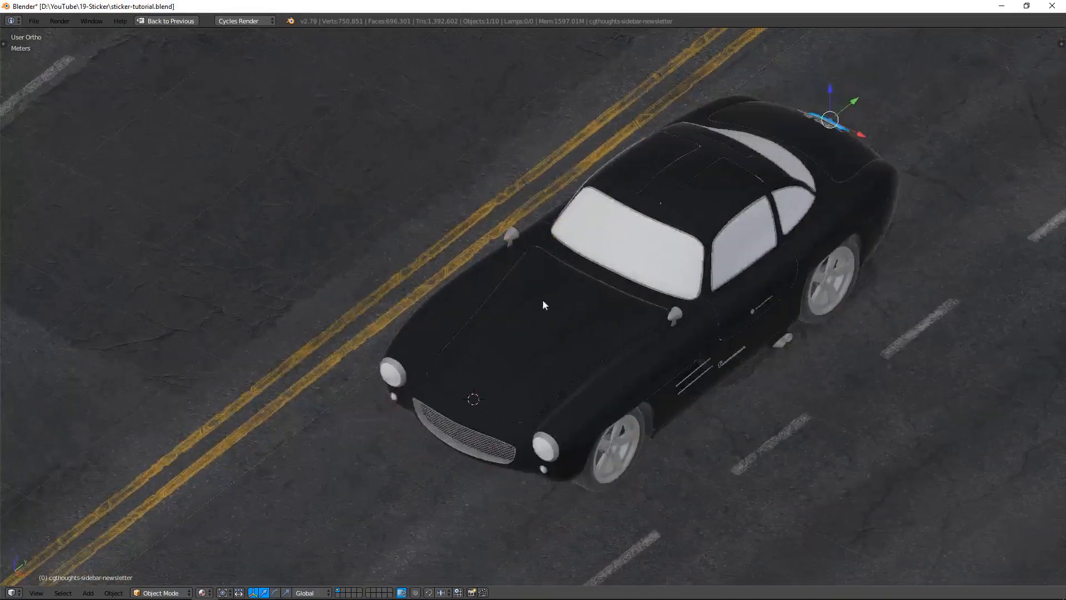
Import the cg-thoughts-0 image as a plane at the 3D cursor and scale it to fit the hood.
key(a)
key(shift+a)
mouse_move(488, 398)
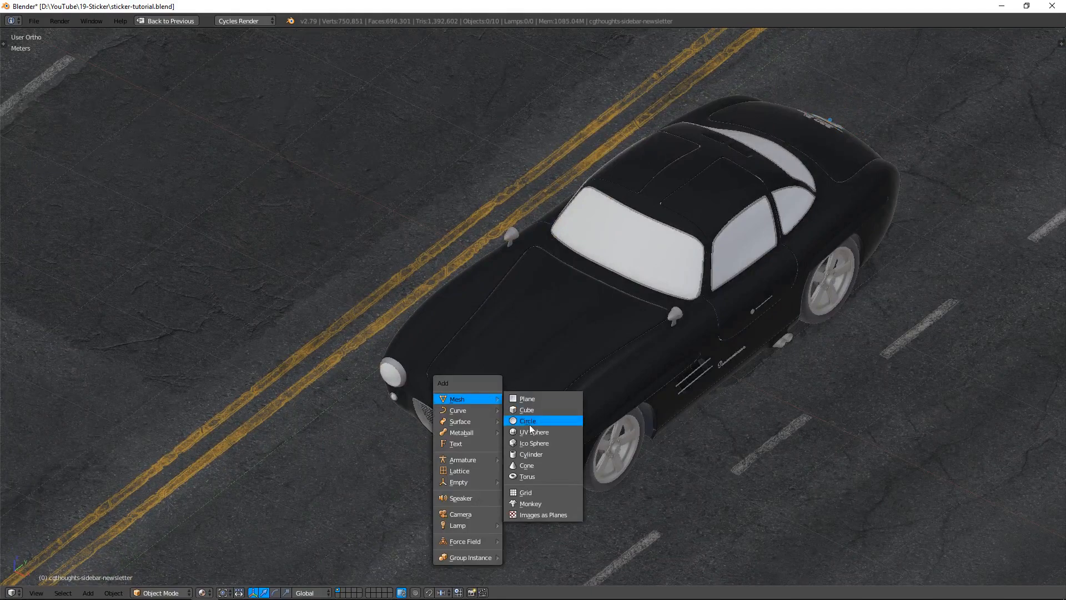
click(557, 516)
double_click(346, 111)
key(s)
click(536, 428)
Tilt the logo plane to the hood's slope in the right side view and move it along its local Z axis.
key(KP_3)
scroll(520, 416, up, 3)
key(z)
key(r)
click(578, 356)
key(g)
key(z)
key(z)
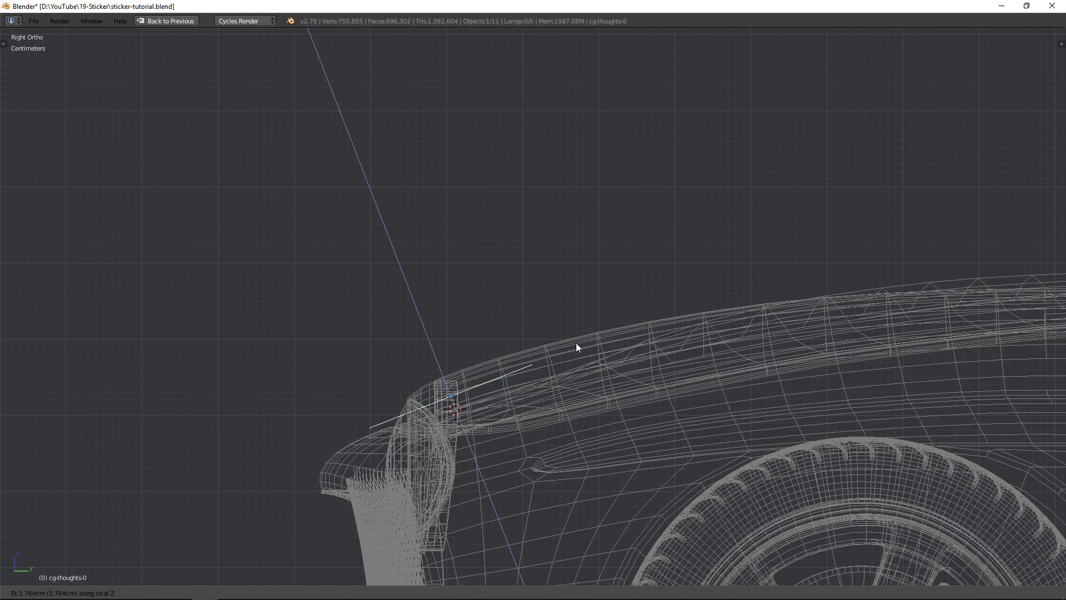
click(575, 343)
key(z)
Reposition the logo plane along the Y axis from the top view and rescale it on the front of the hood.
key(KP_7)
key(g)
key(y)
middle_drag(574, 388, 527, 311)
click(563, 355)
scroll(563, 355, down, 3)
key(s)
click(572, 361)
Display the logo texture in the viewport and subdivide the logo plane with 10 cuts.
click(204, 592)
click(242, 533)
scroll(504, 333, up, 3)
key(Tab)
key(w)
click(504, 333)
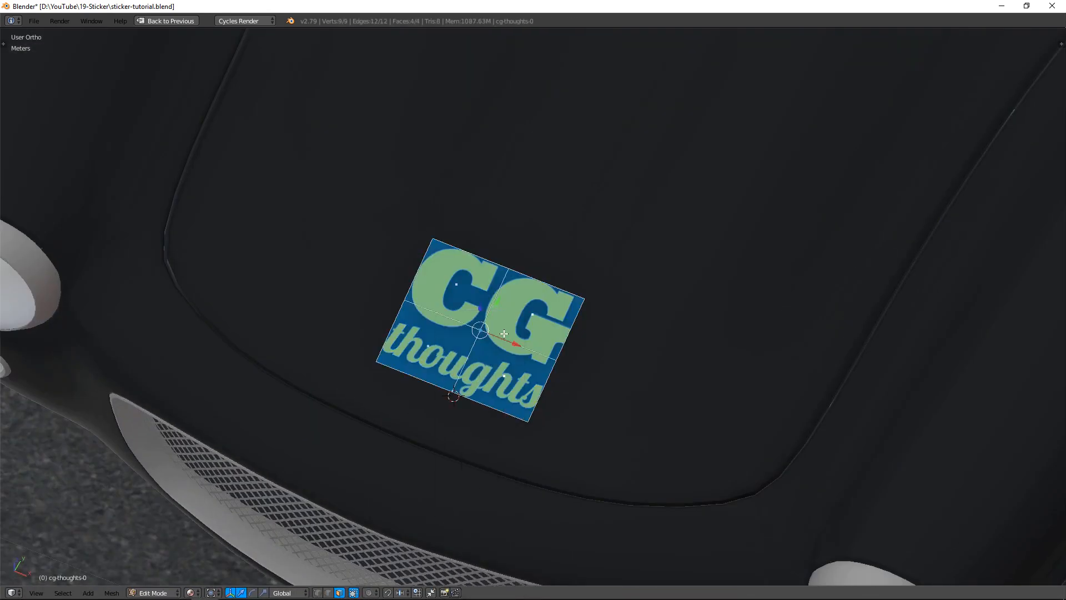
key(F6)
click(615, 353)
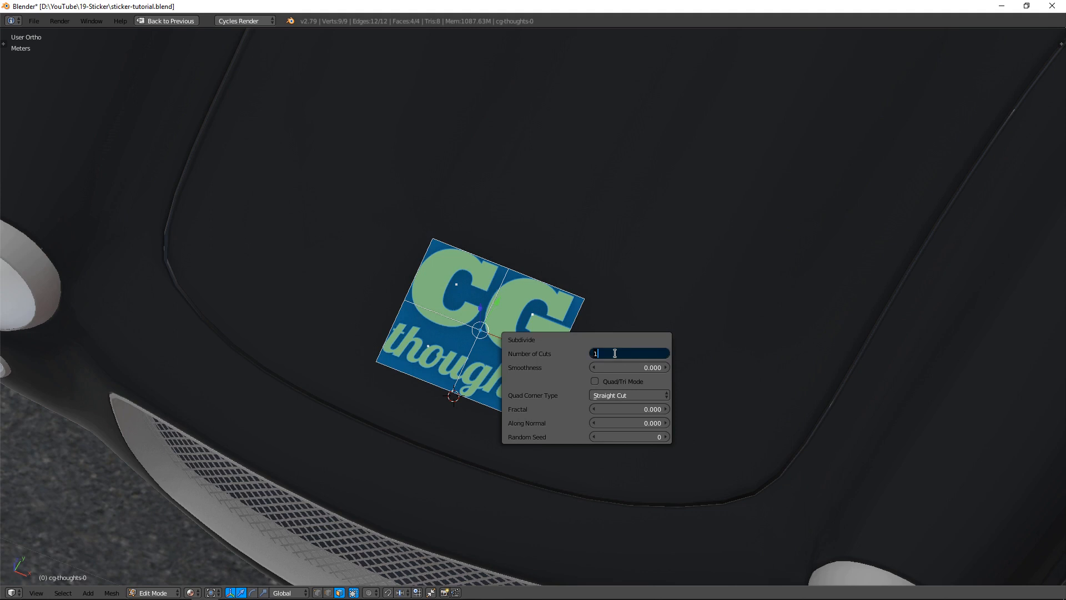
text(0)
key(Return)
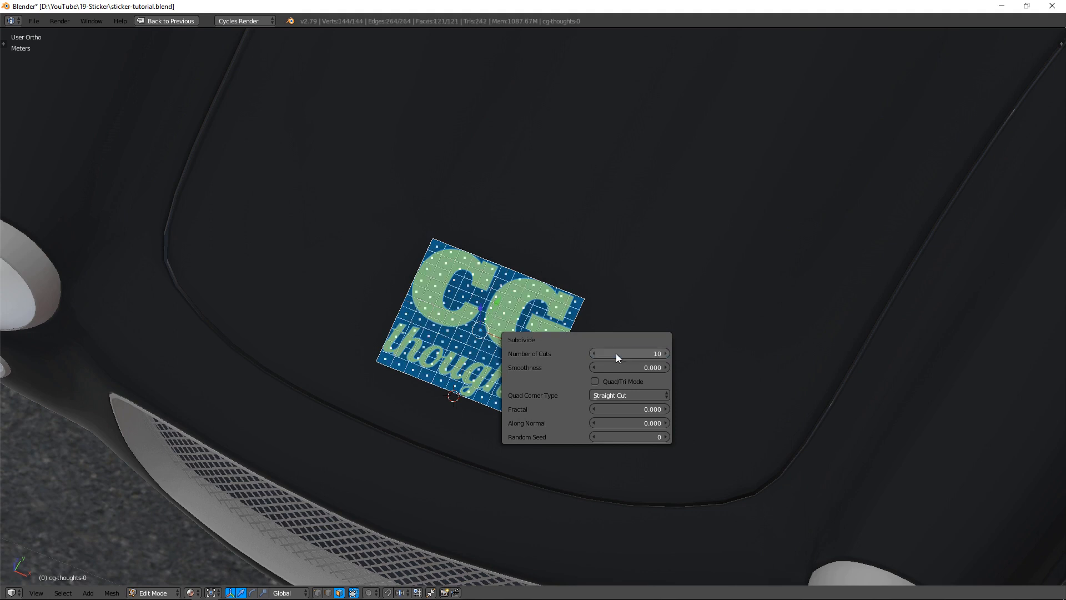
Return to Object Mode and add a Subdivision Surface modifier set to Simple to the logo plane.
key(Tab)
middle_drag(631, 366, 592, 315)
key(shift+space)
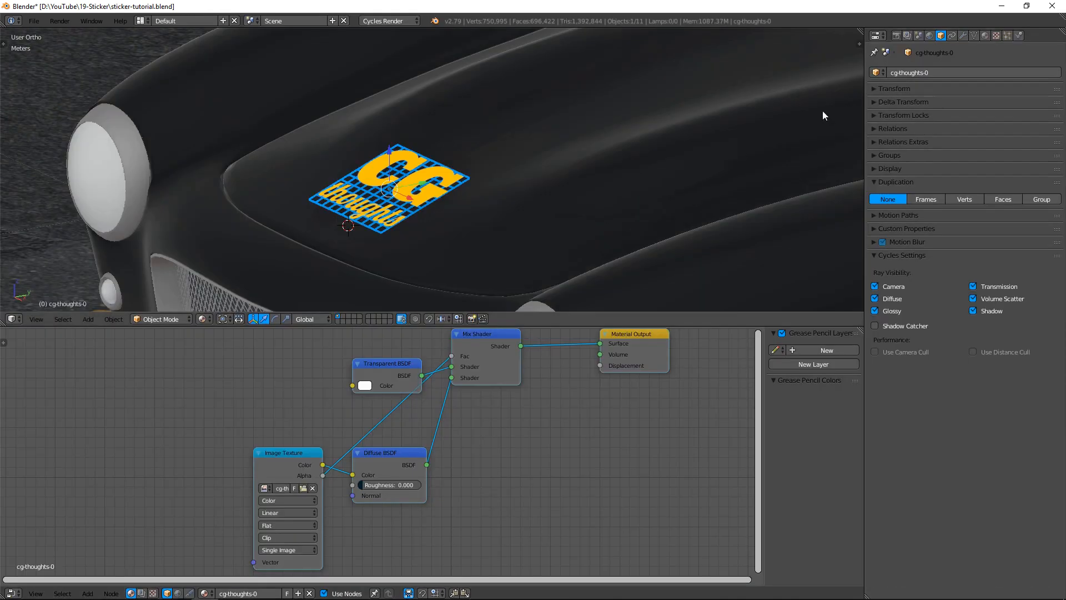
key(shift+space)
click(963, 35)
click(933, 72)
click(934, 101)
click(1028, 121)
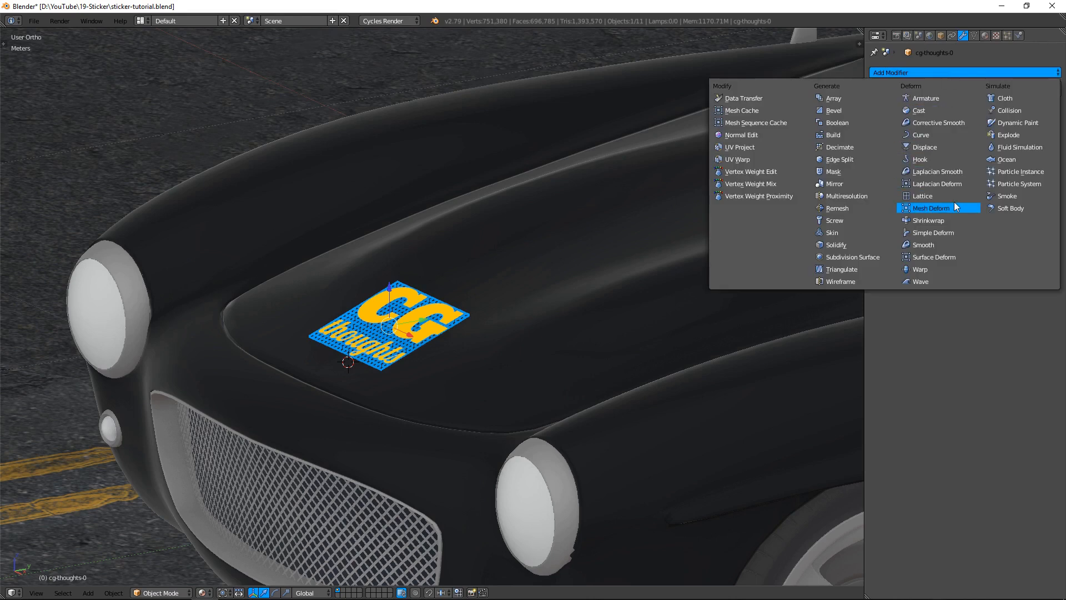
Add a Shrinkwrap modifier to the logo plane in Project mode with Negative direction enabled, targeting Car_Exterior.
click(954, 221)
click(1008, 147)
click(1008, 151)
click(951, 215)
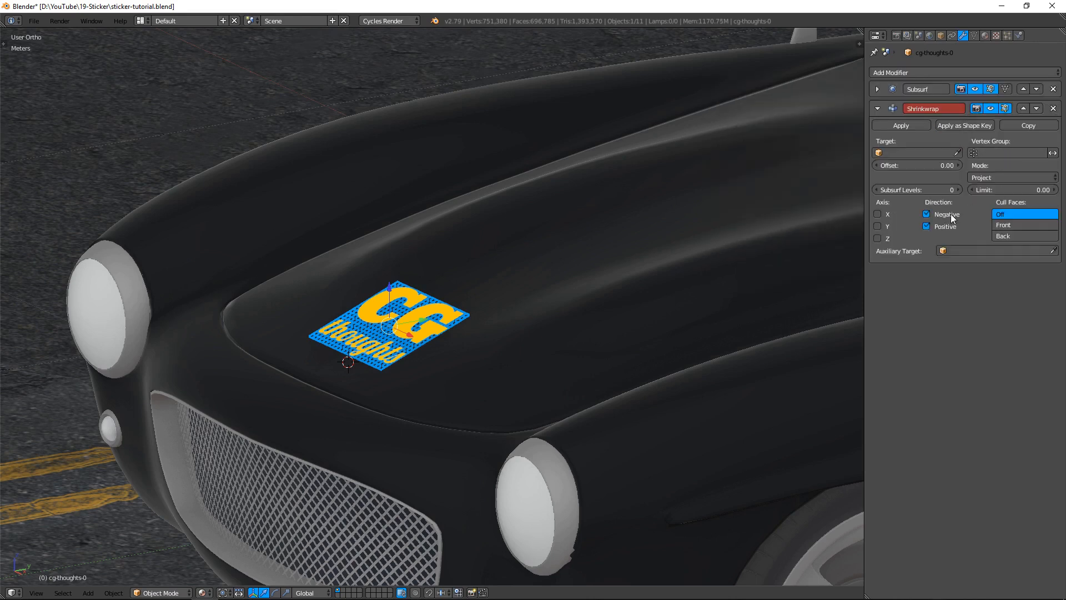
click(642, 252)
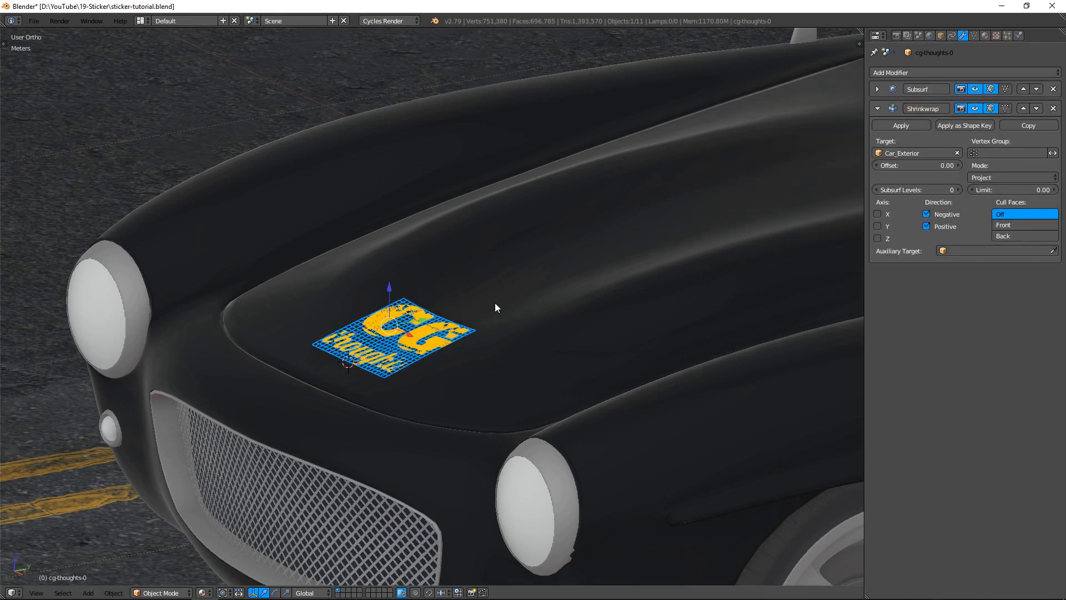
Set the logo's Shrinkwrap offset to 0.005 and preview the sticker in Rendered shading.
scroll(494, 302, up, 3)
click(922, 165)
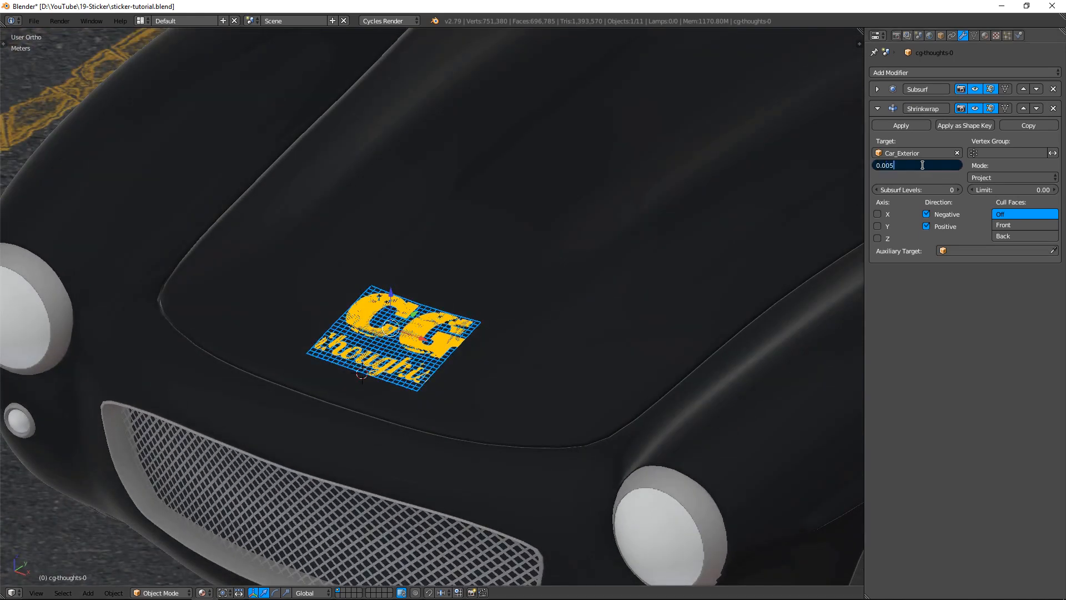
key(Return)
scroll(413, 337, up, 4)
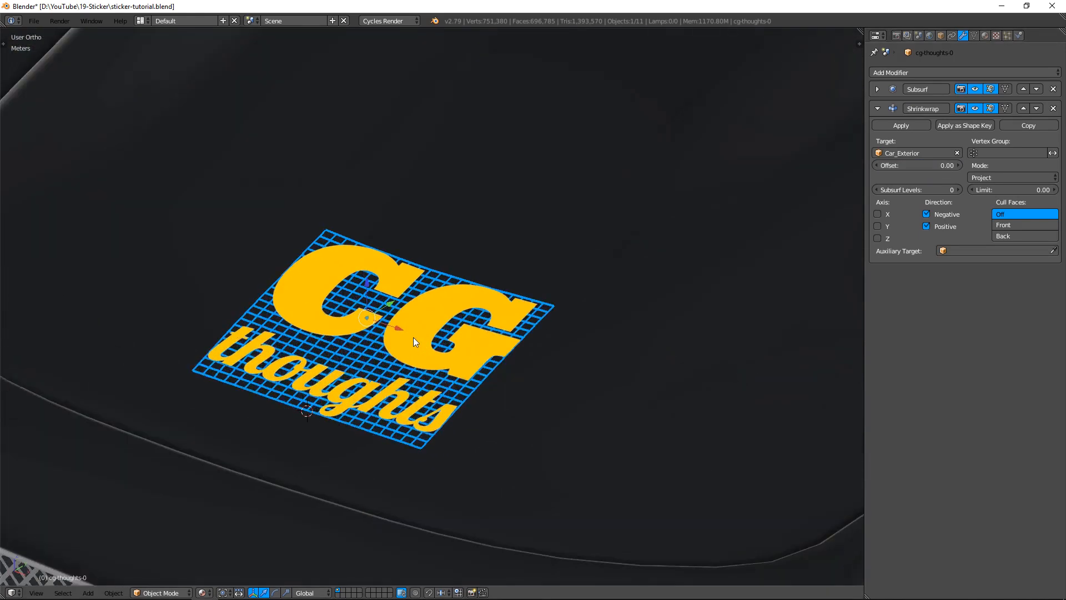
key(shift+z)
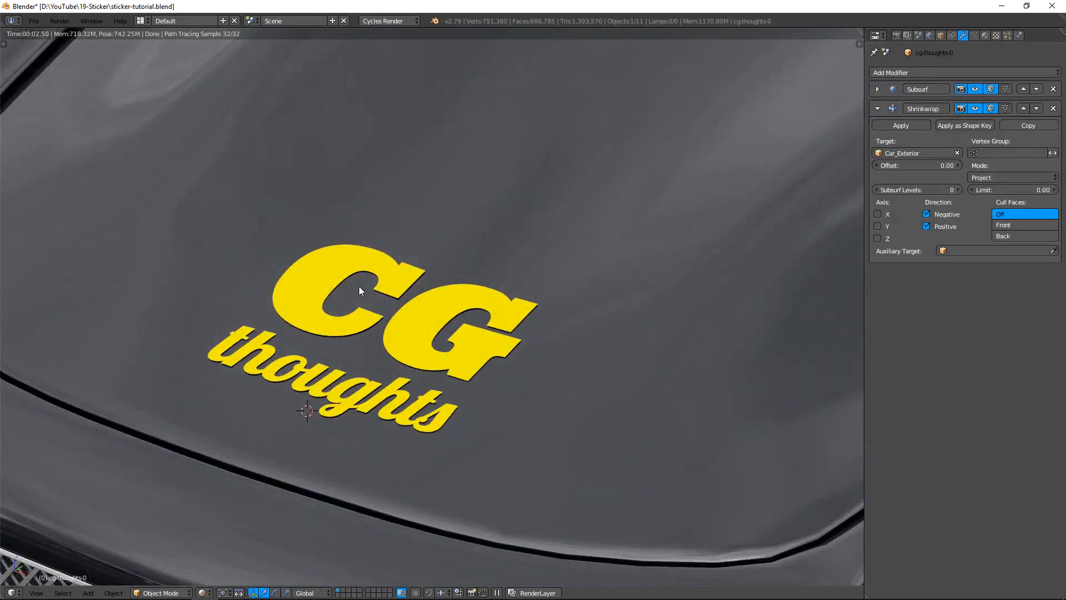
Disable every ray visibility option except Camera for the logo plane.
click(941, 33)
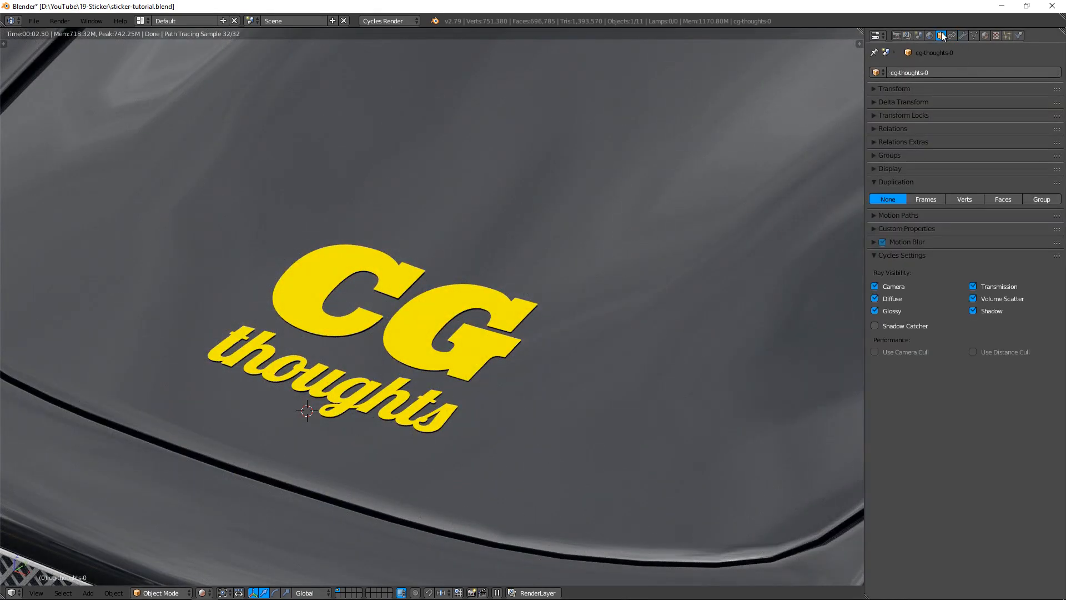
drag(891, 301, 895, 311)
middle_drag(478, 380, 431, 359)
scroll(431, 359, down, 3)
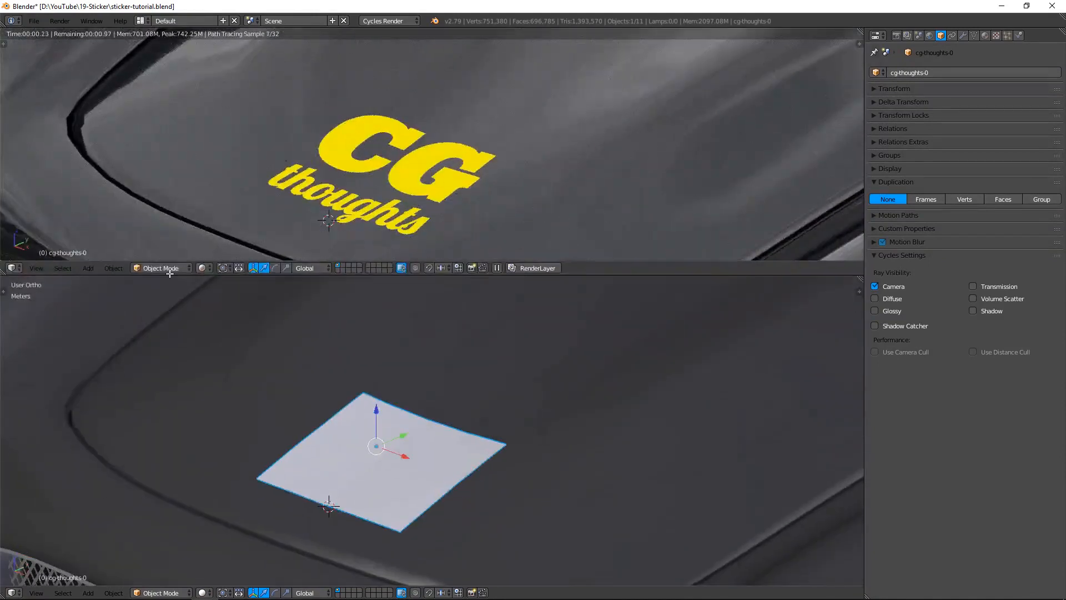
Replace the Diffuse BSDF in the cg-thoughts-0 material with the Car-Paint node group, using the Node Editor.
click(11, 592)
click(56, 466)
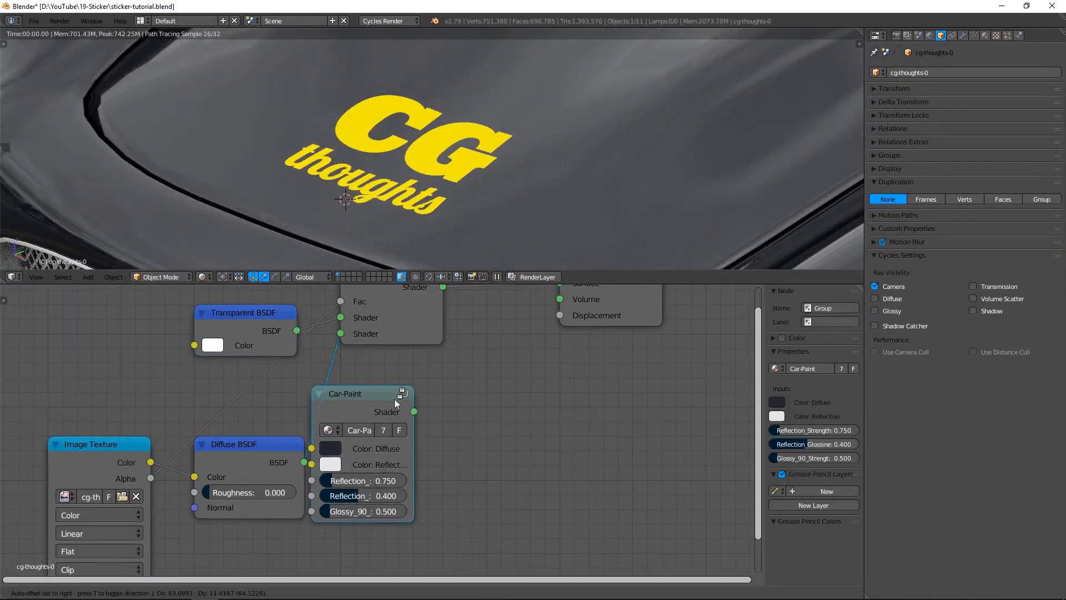
click(427, 408)
drag(448, 419, 344, 332)
click(282, 451)
key(x)
click(394, 414)
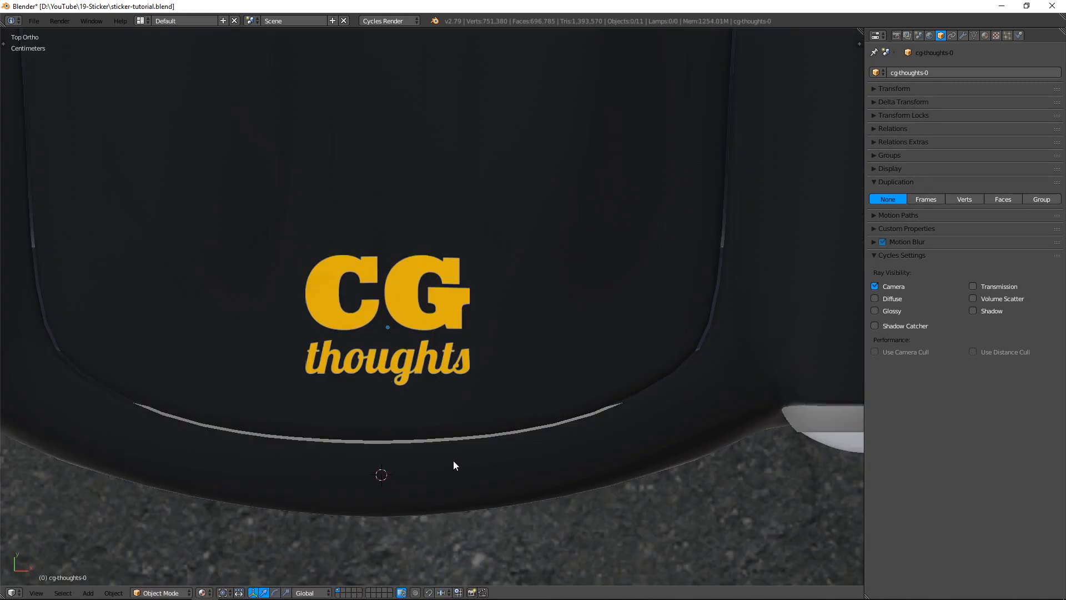
Import the grow together image as a plane and scale it down to a banner between the hood edge and the grille.
key(shift+a)
click(497, 469)
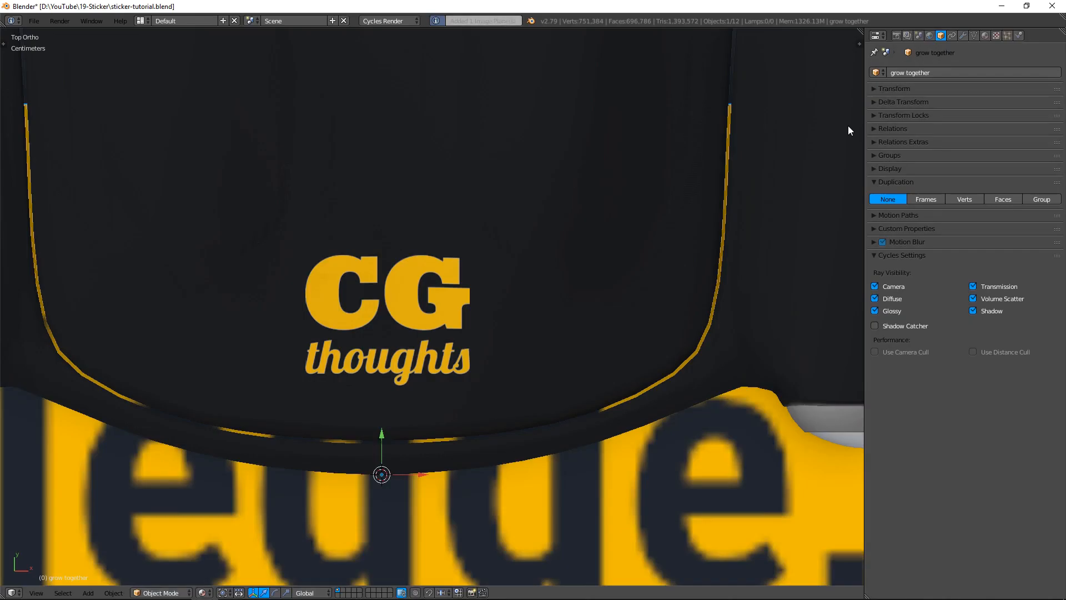
key(s)
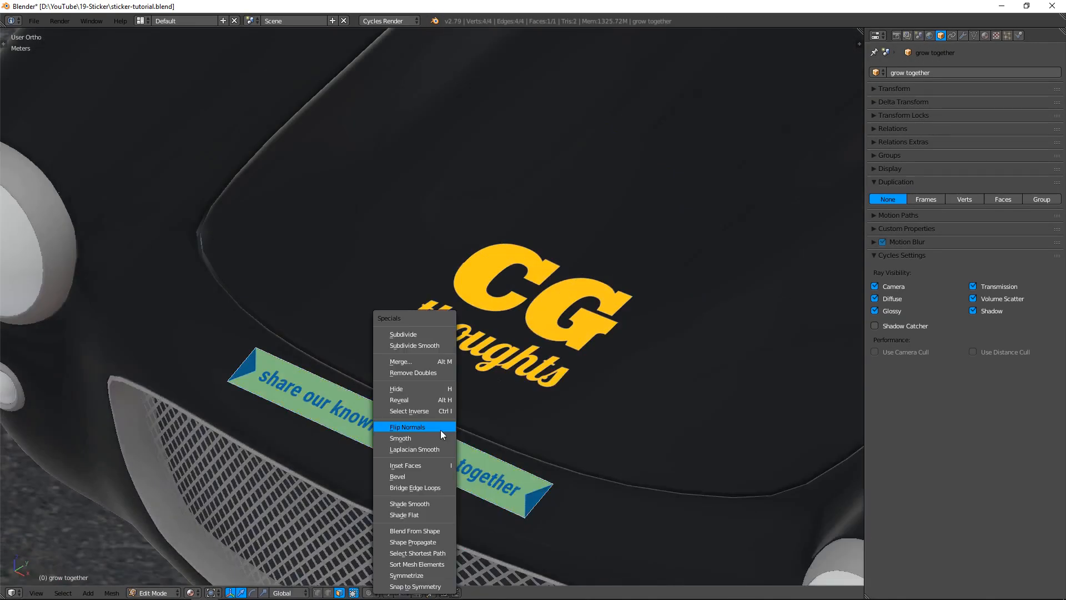
Subdivide the banner plane with 10 cuts.
click(440, 429)
key(F6)
double_click(559, 354)
text(10)
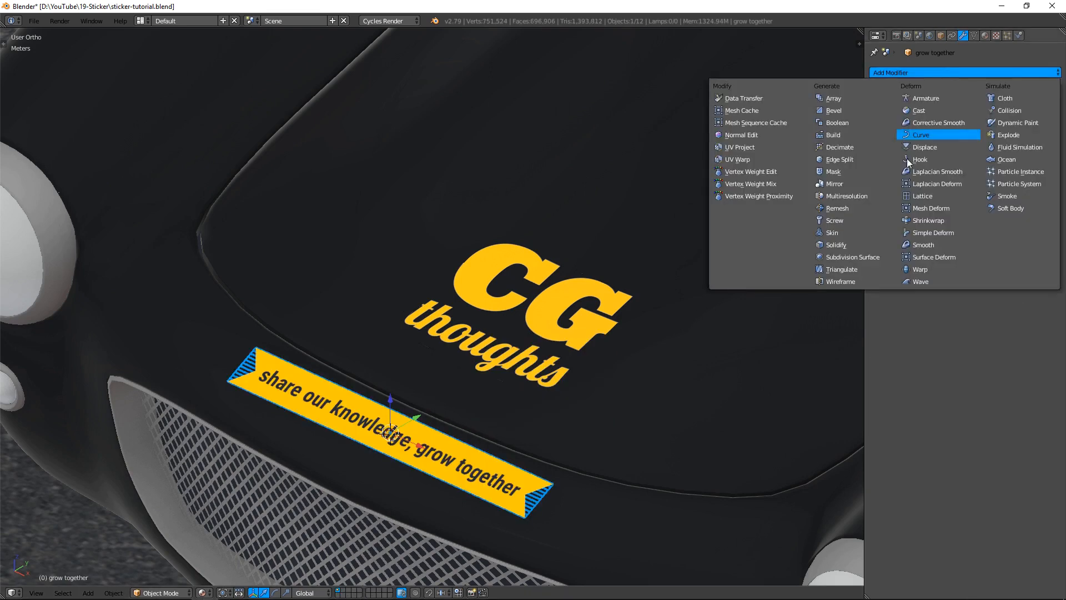
Add a Simple Subdivision Surface modifier and a Shrinkwrap modifier projecting the banner onto Car_Exterior.
click(907, 158)
click(956, 238)
click(593, 491)
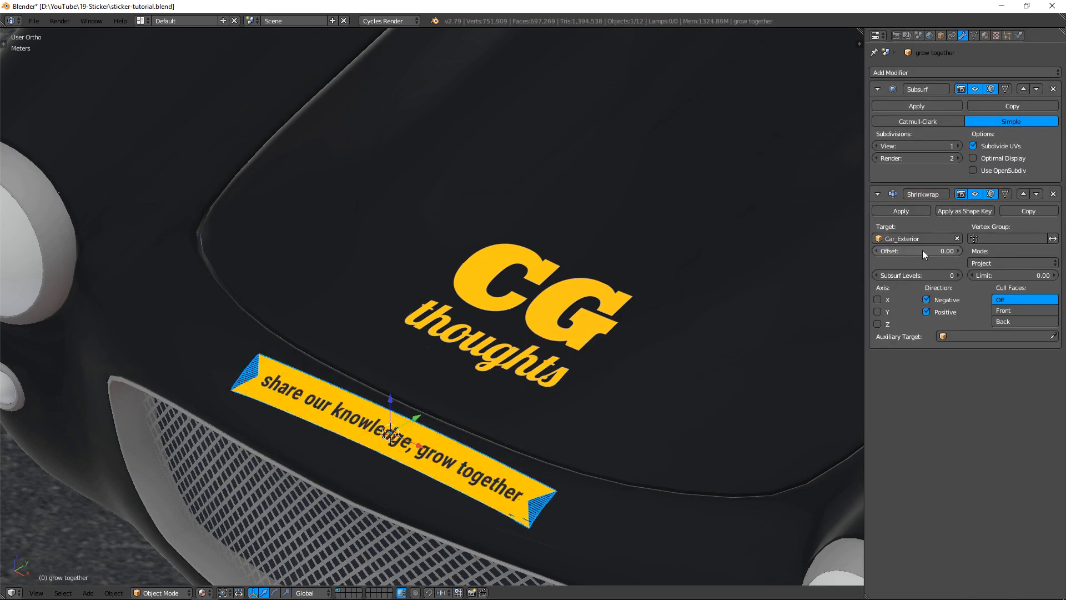
Set the banner's Shrinkwrap offset to 0.006.
double_click(916, 251)
text(0.01)
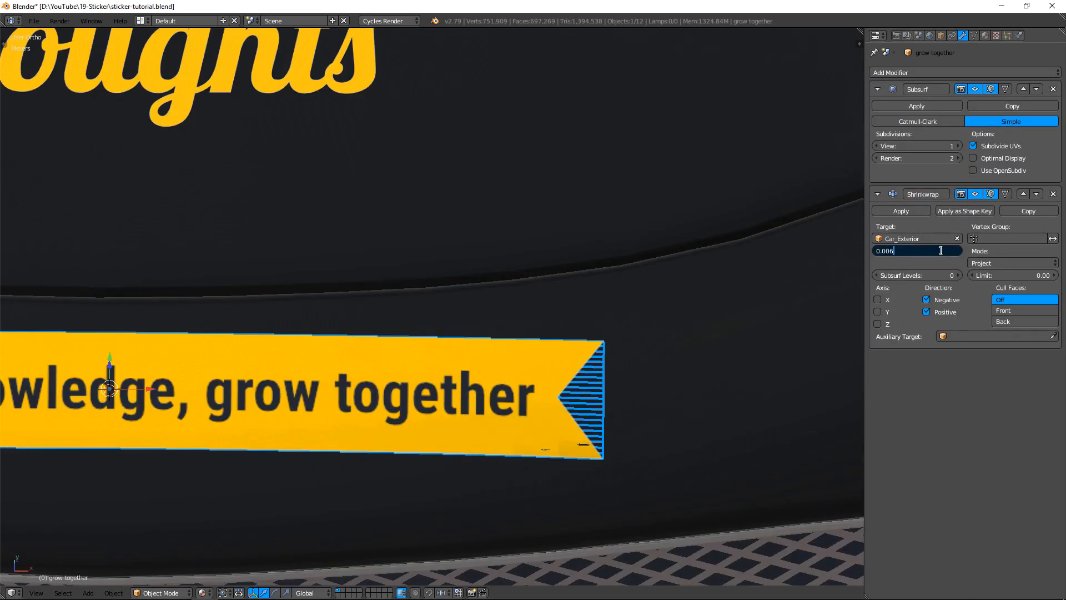
key(Return)
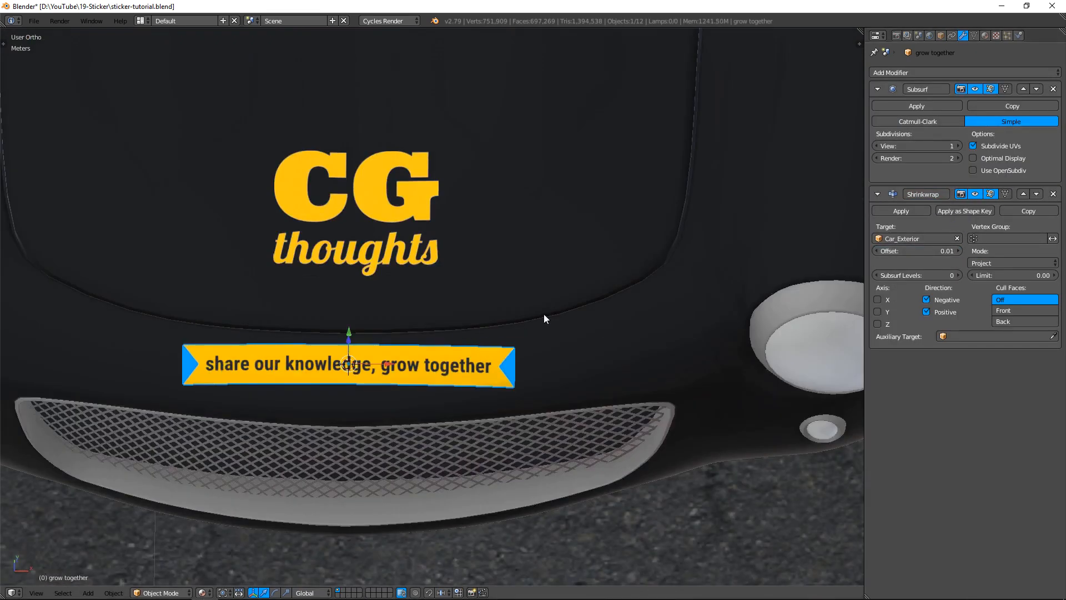
Add a Simple Deform modifier to the banner and place it above the Shrinkwrap modifier in the stack.
click(877, 194)
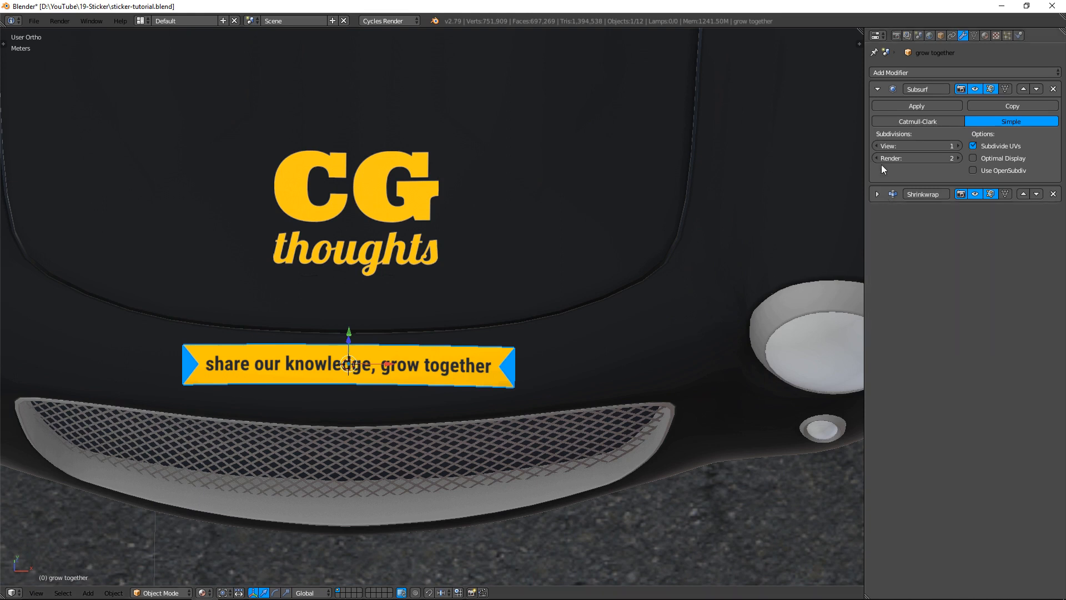
click(877, 89)
click(949, 73)
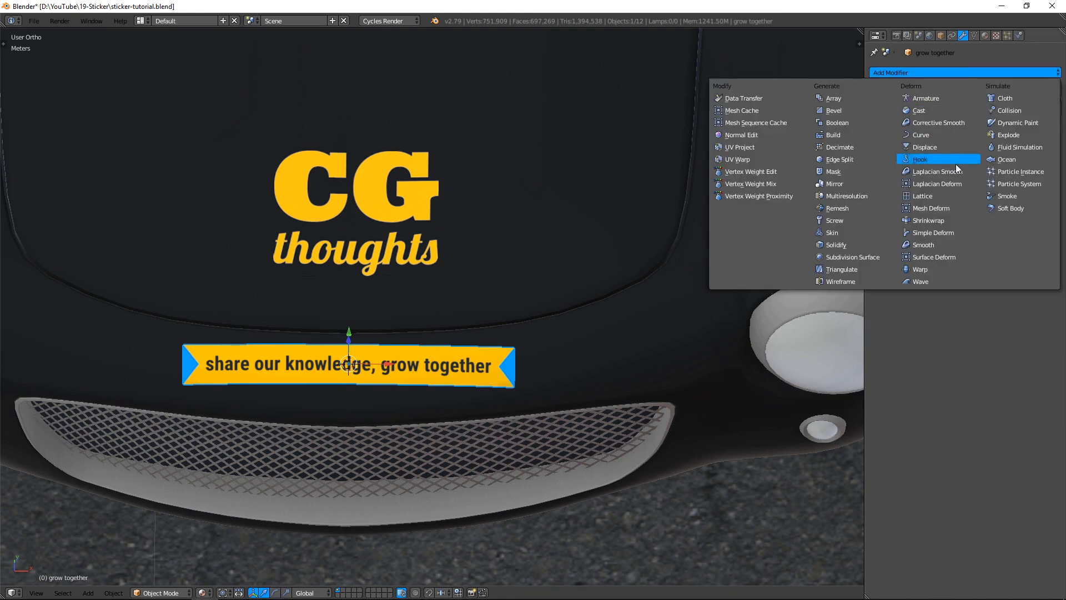
click(952, 233)
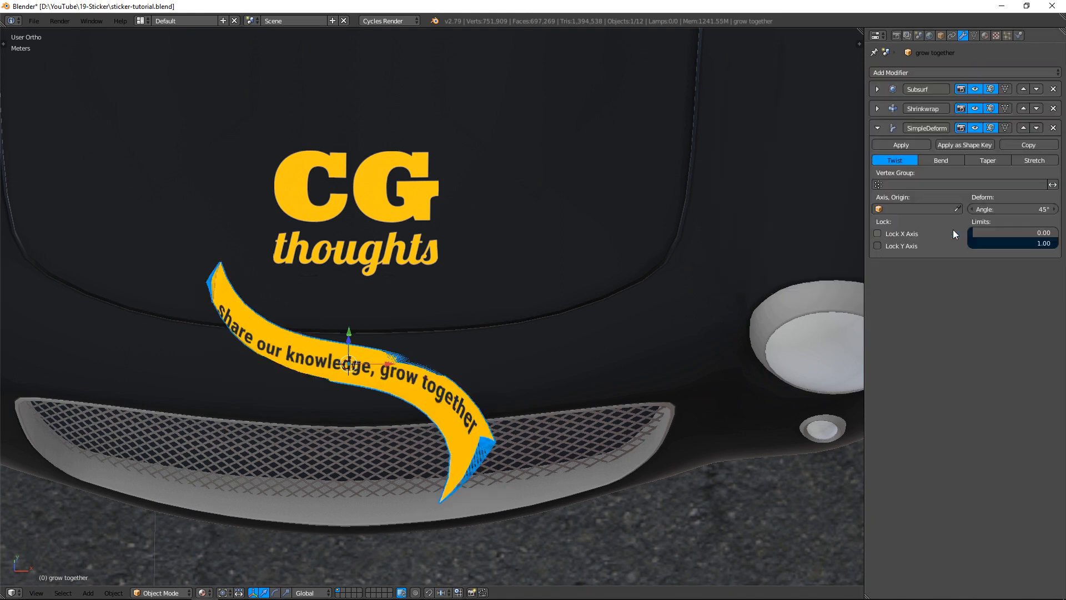
click(1022, 127)
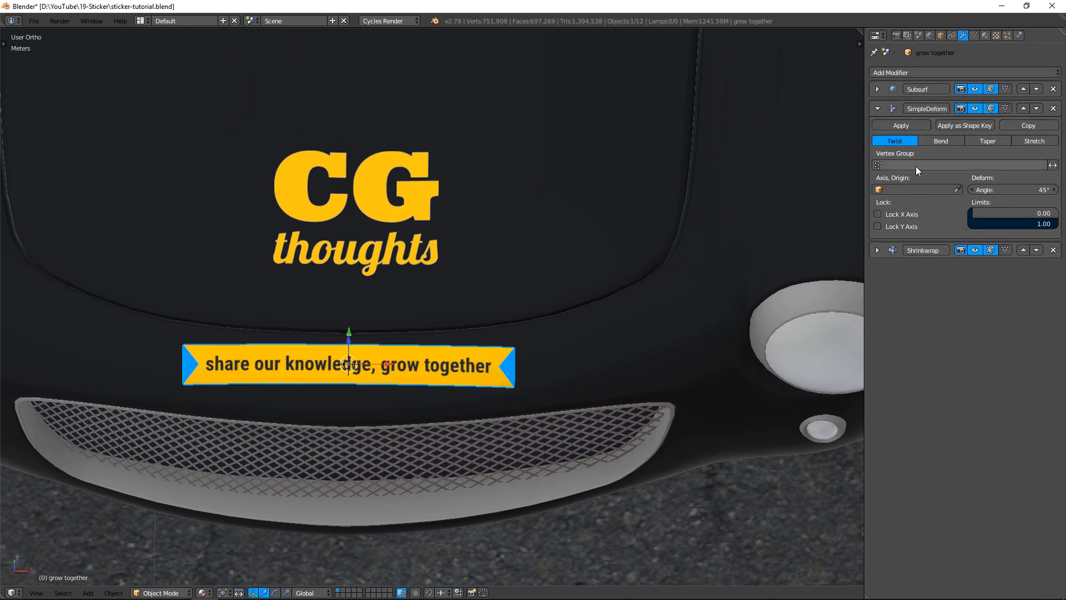
Set the Simple Deform modifier to Bend with an angle of 14.8° and preview the banner in Rendered shading.
click(953, 138)
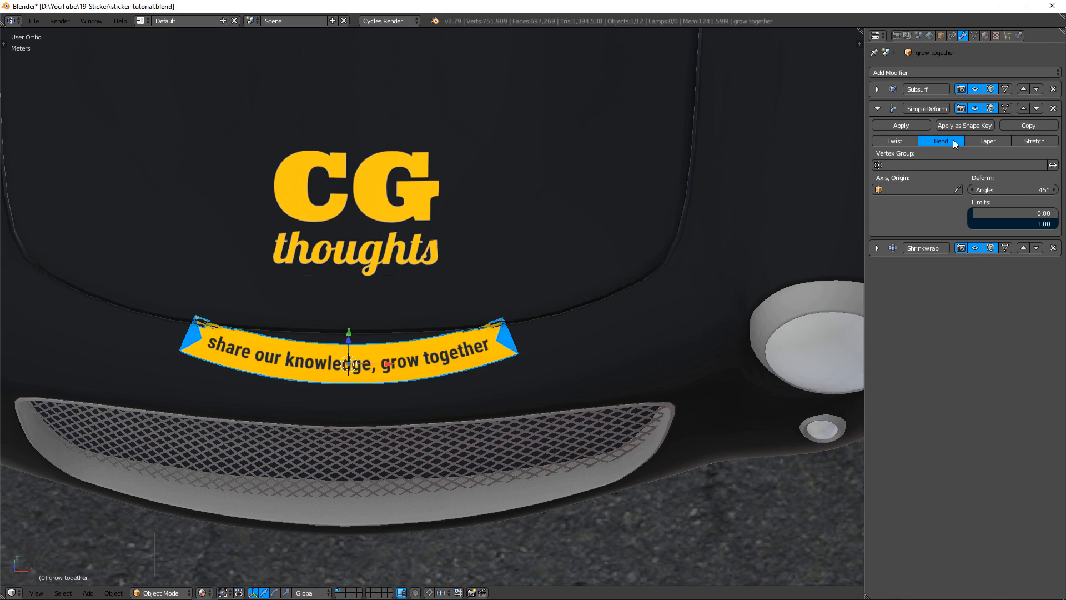
drag(1008, 190, 918, 190)
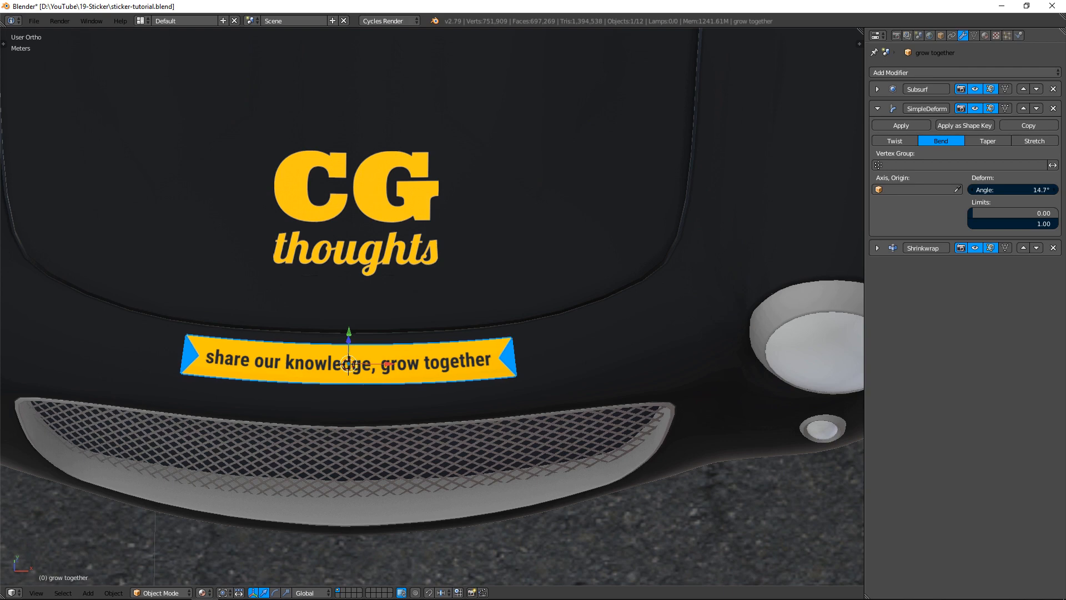
middle_drag(528, 271, 448, 236)
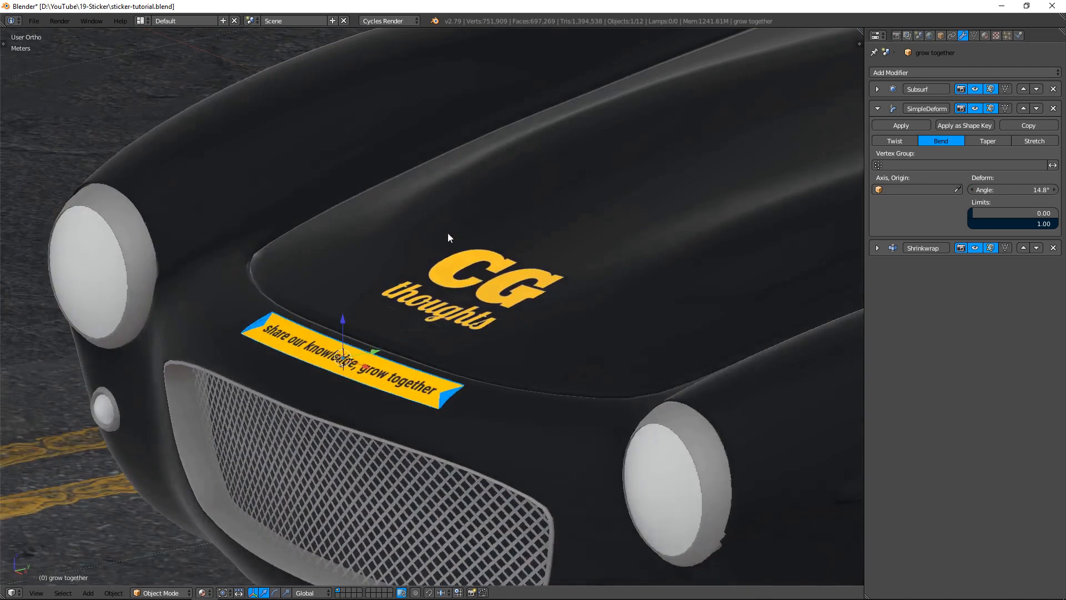
key(shift+z)
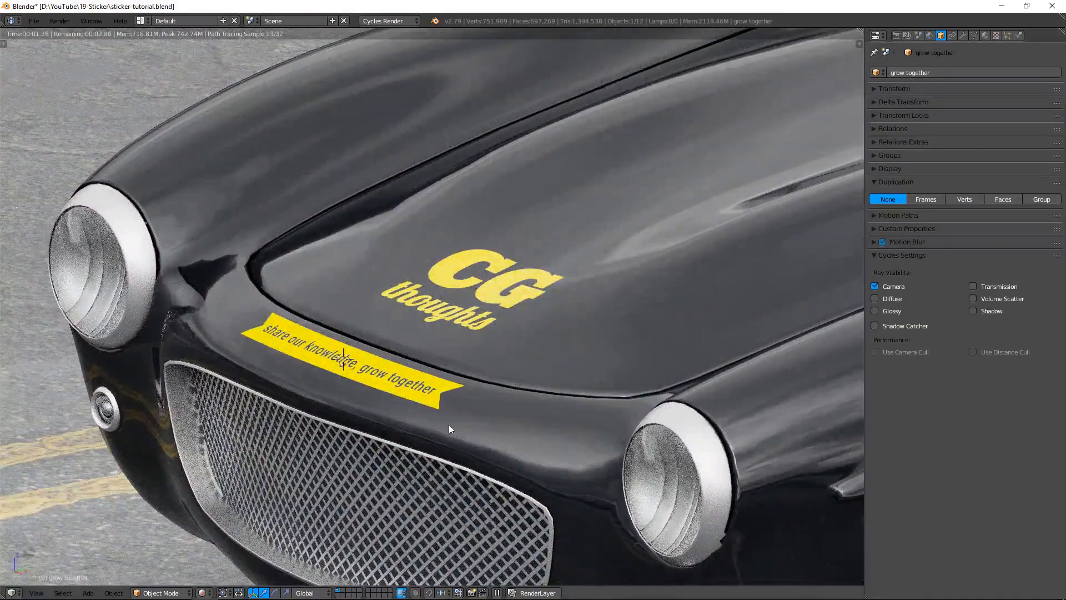